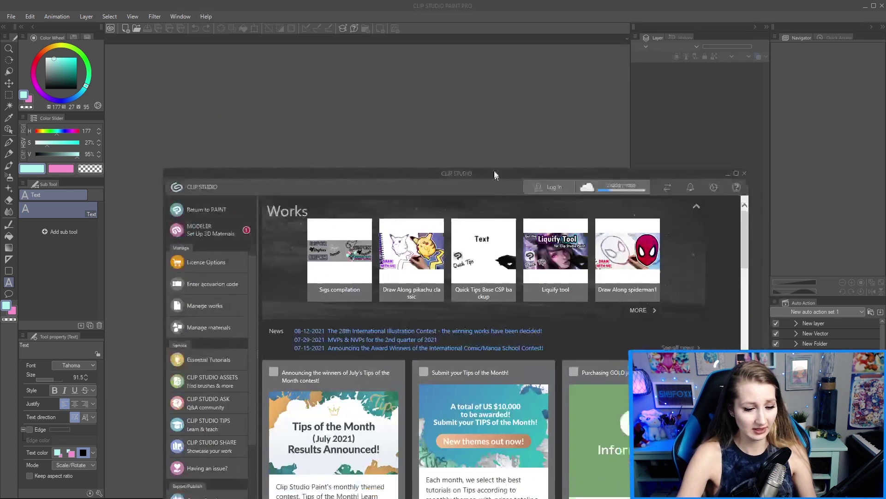
Move the CLIP STUDIO hub window up and left, then minimize it
{"action": "left_click_drag", "start_coordinate": [499, 174], "coordinate": [473, 67]}
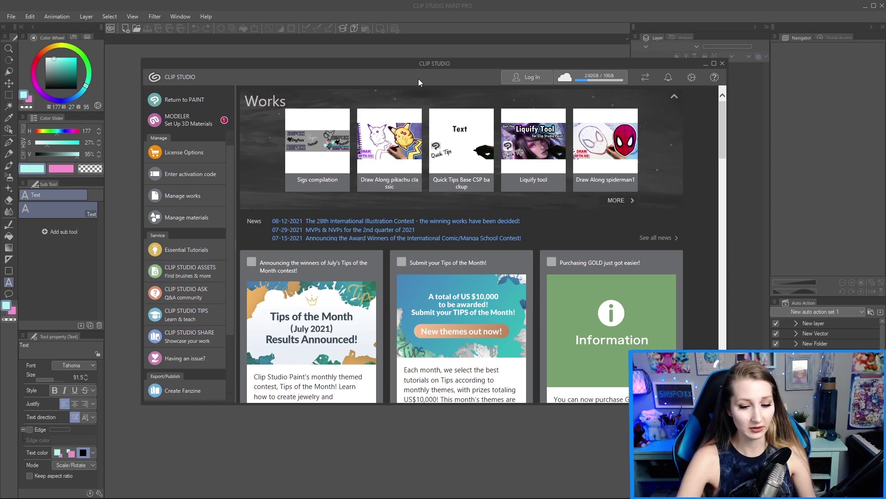
{"action": "left_click_drag", "start_coordinate": [407, 64], "coordinate": [386, 72]}
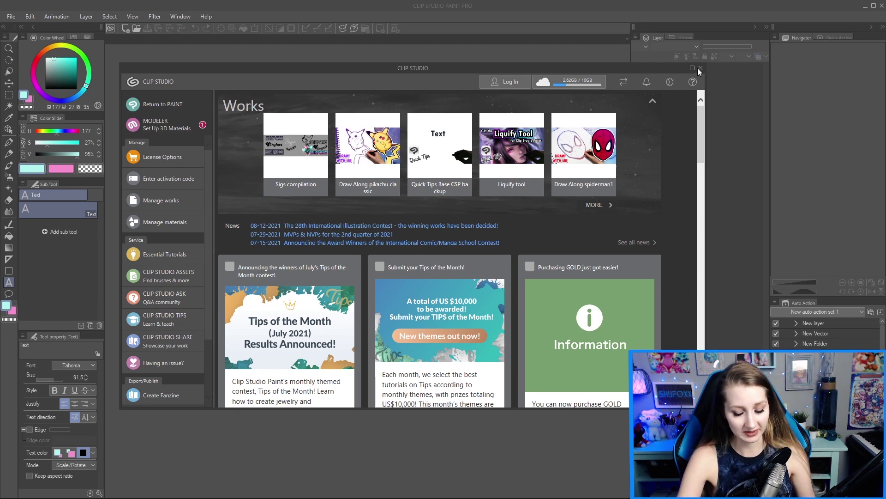
{"action": "left_click", "coordinate": [684, 68]}
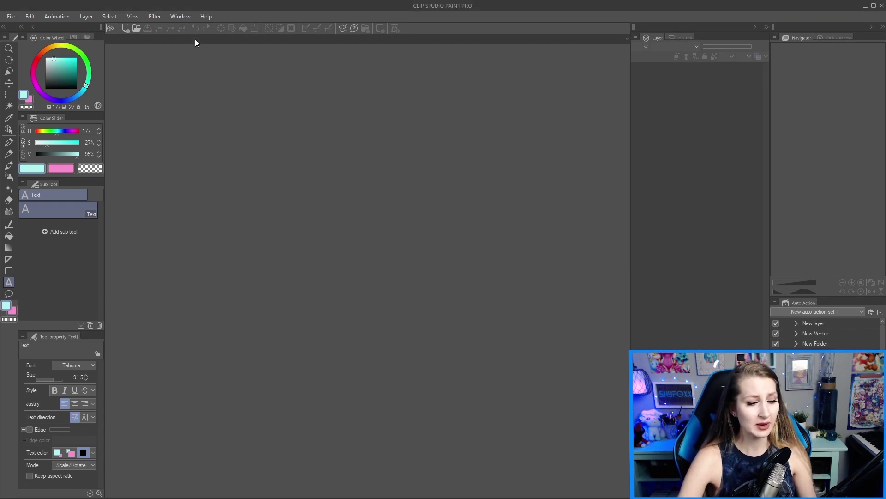
{"action": "left_click", "coordinate": [187, 17]}
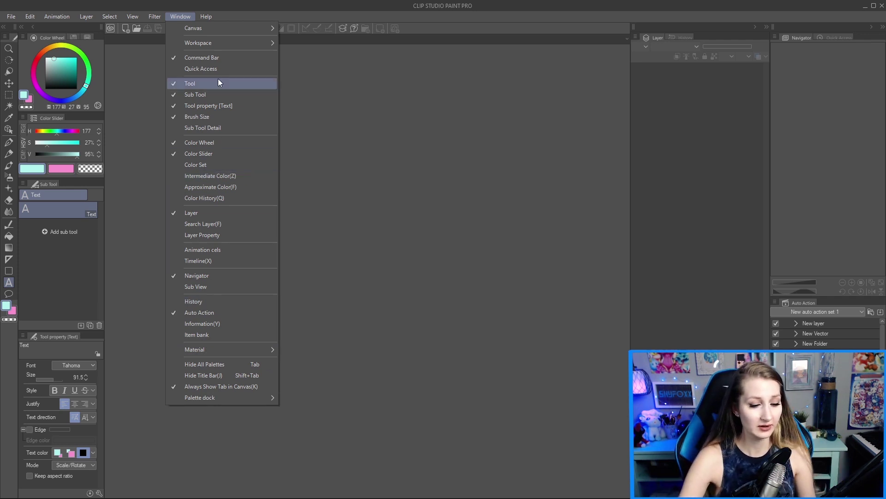
{"action": "left_click", "coordinate": [216, 58]}
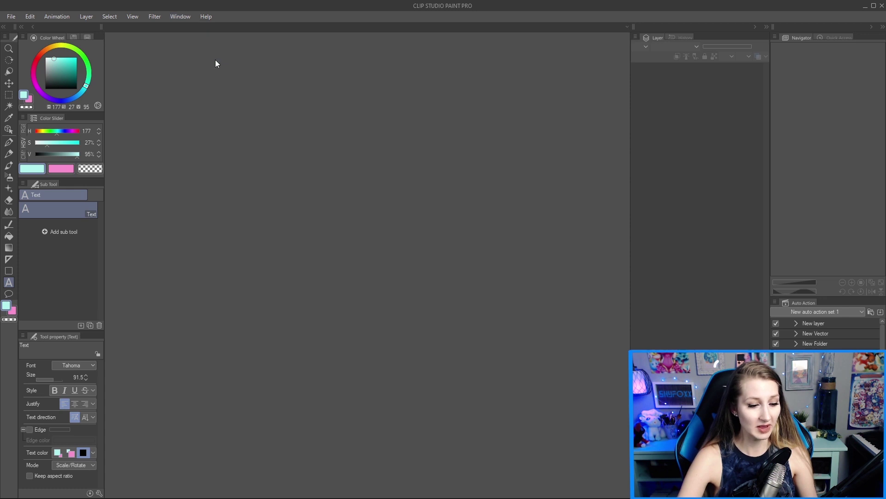
{"action": "left_click", "coordinate": [185, 16]}
{"action": "left_click", "coordinate": [205, 57]}
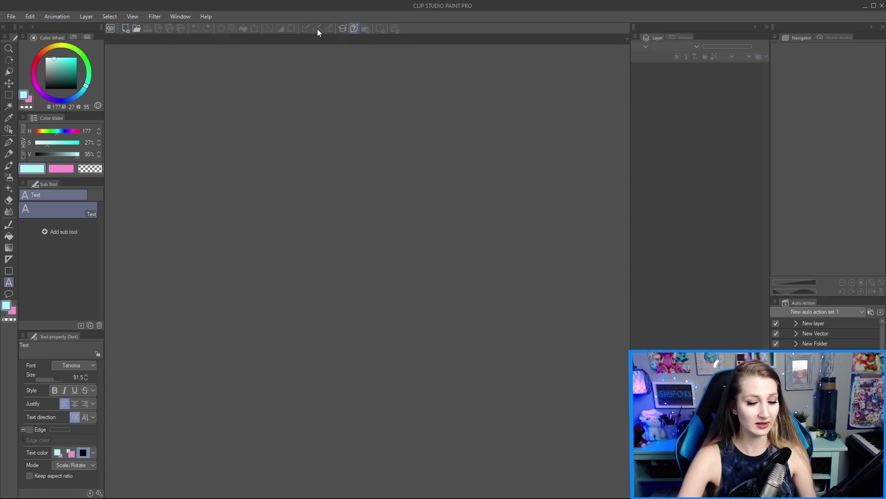
{"action": "left_click", "coordinate": [182, 17]}
{"action": "left_click", "coordinate": [198, 69]}
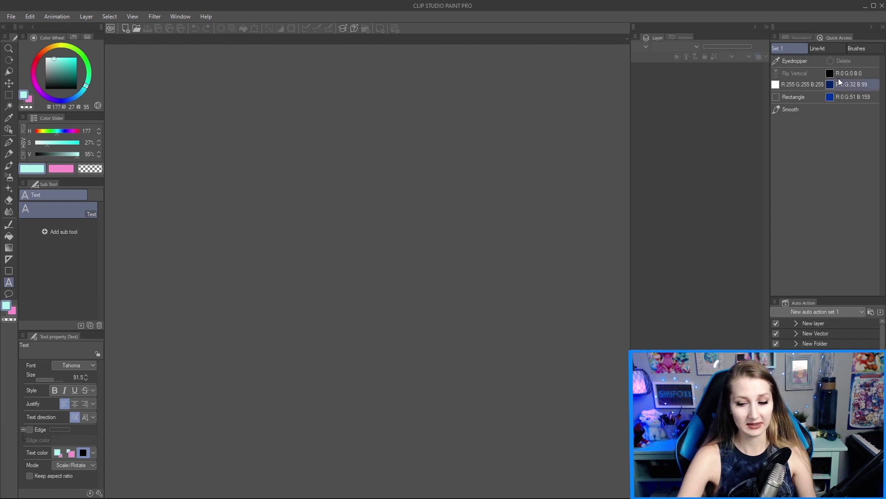
{"action": "left_click", "coordinate": [190, 16]}
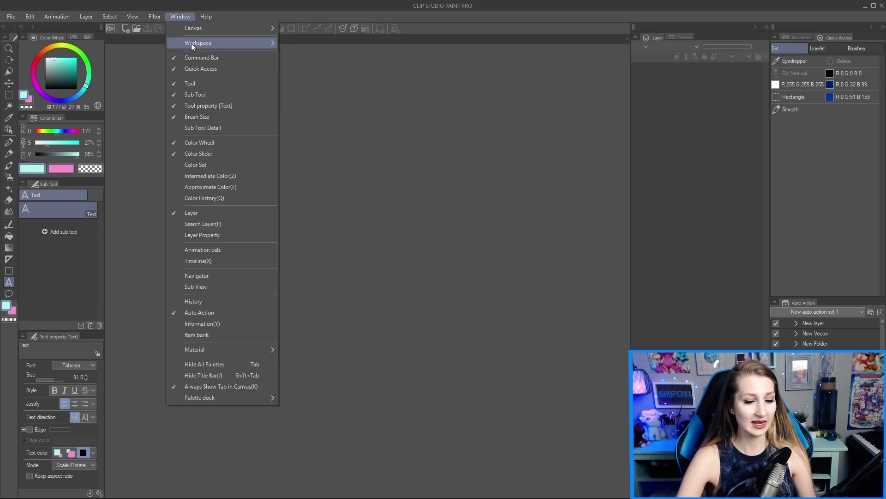
{"action": "left_click", "coordinate": [200, 68]}
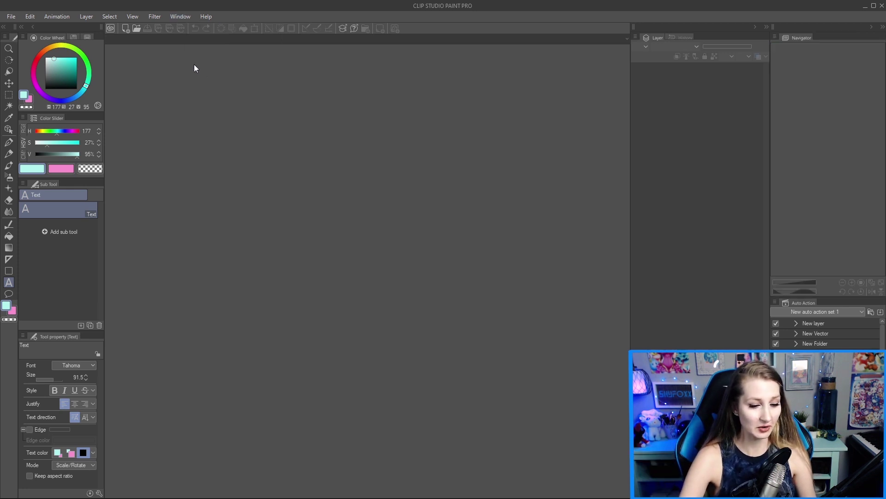
{"action": "left_click", "coordinate": [185, 15]}
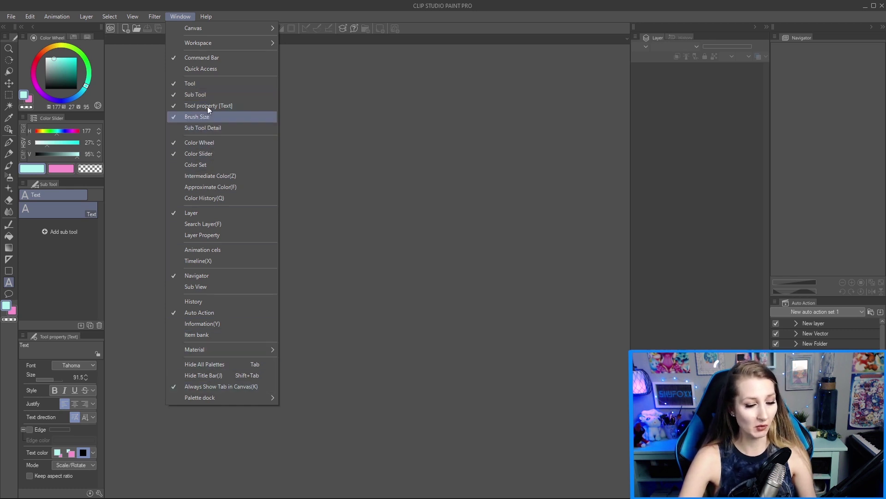
{"action": "left_click", "coordinate": [197, 86]}
{"action": "left_click", "coordinate": [175, 15]}
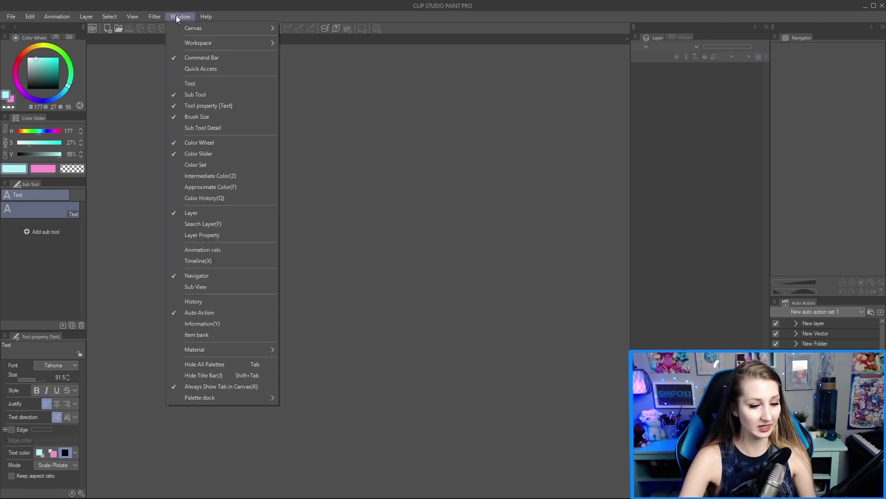
{"action": "left_click", "coordinate": [218, 86]}
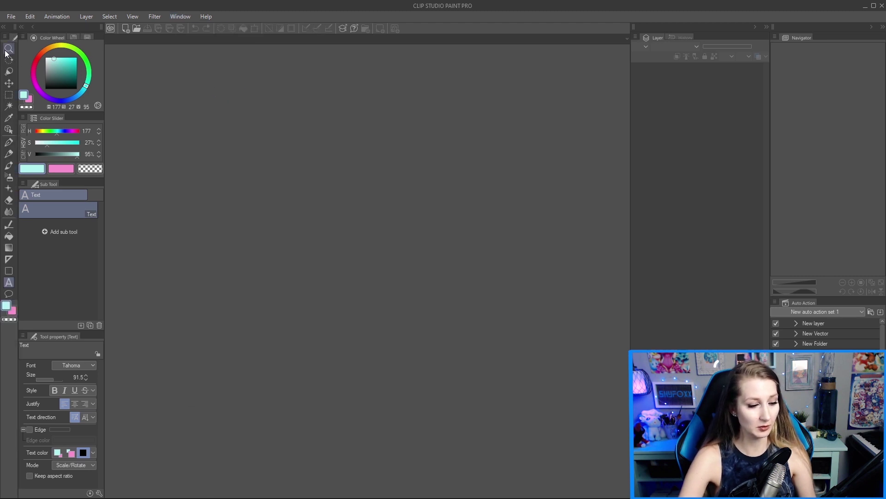
{"action": "left_click", "coordinate": [178, 15]}
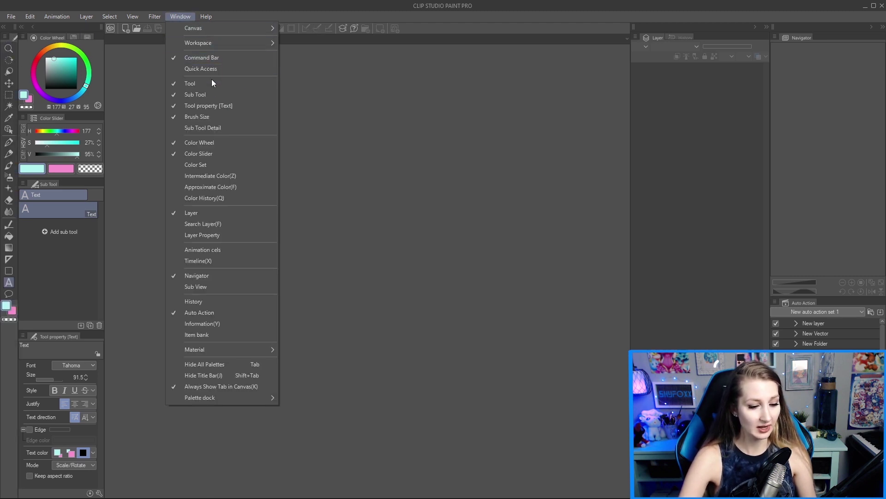
{"action": "left_click", "coordinate": [209, 82]}
{"action": "left_click", "coordinate": [181, 16]}
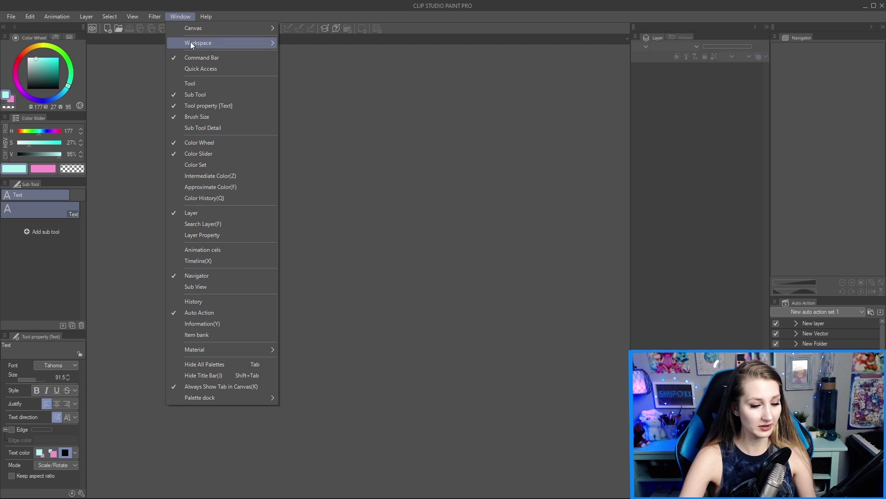
{"action": "left_click", "coordinate": [191, 82]}
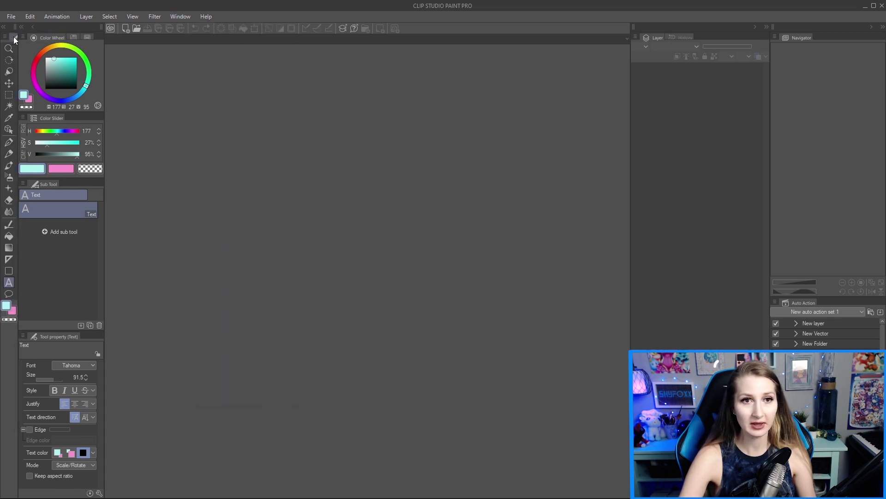
{"action": "left_click_drag", "start_coordinate": [15, 40], "coordinate": [262, 101]}
{"action": "left_click", "coordinate": [253, 101]}
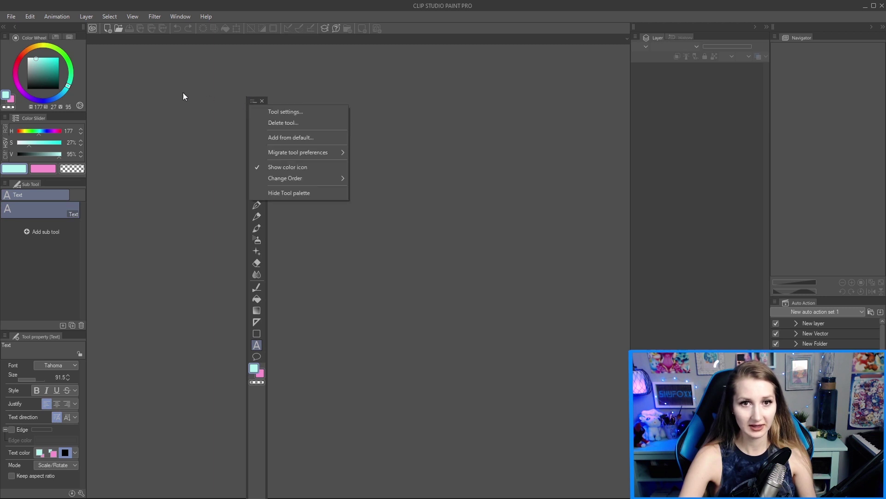
{"action": "left_click", "coordinate": [253, 100]}
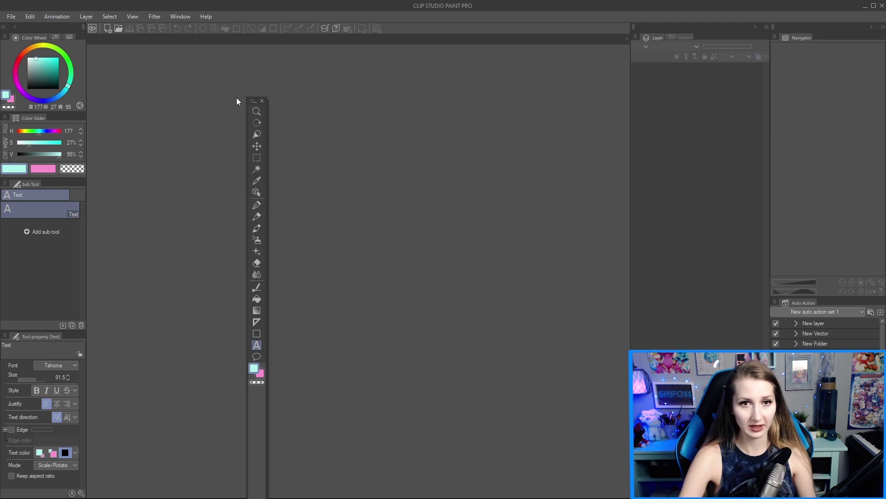
{"action": "left_click", "coordinate": [254, 101]}
{"action": "left_click", "coordinate": [204, 103]}
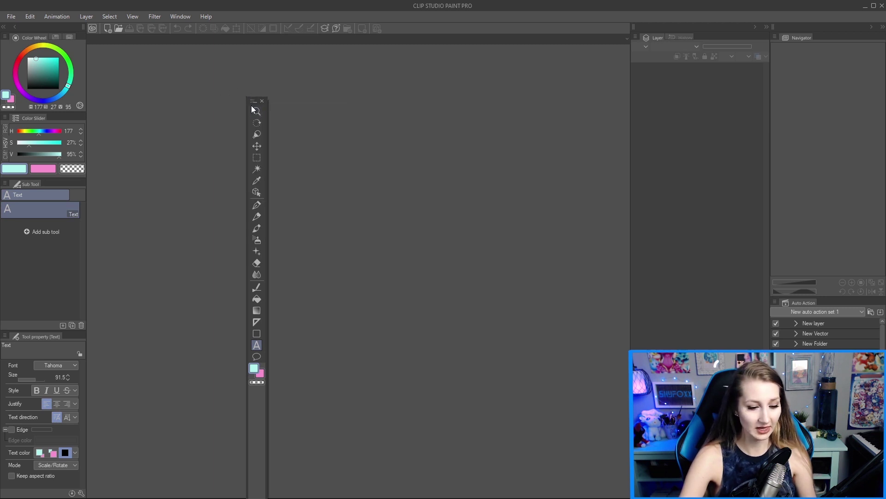
{"action": "left_click", "coordinate": [251, 100]}
{"action": "left_click", "coordinate": [242, 99]}
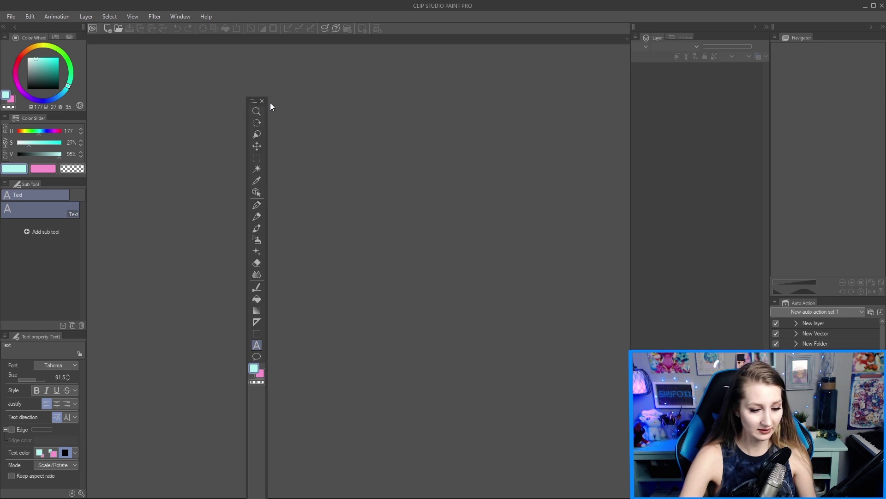
{"action": "left_click_drag", "start_coordinate": [266, 105], "coordinate": [17, 70]}
{"action": "left_click", "coordinate": [252, 101]}
{"action": "left_click", "coordinate": [264, 105]}
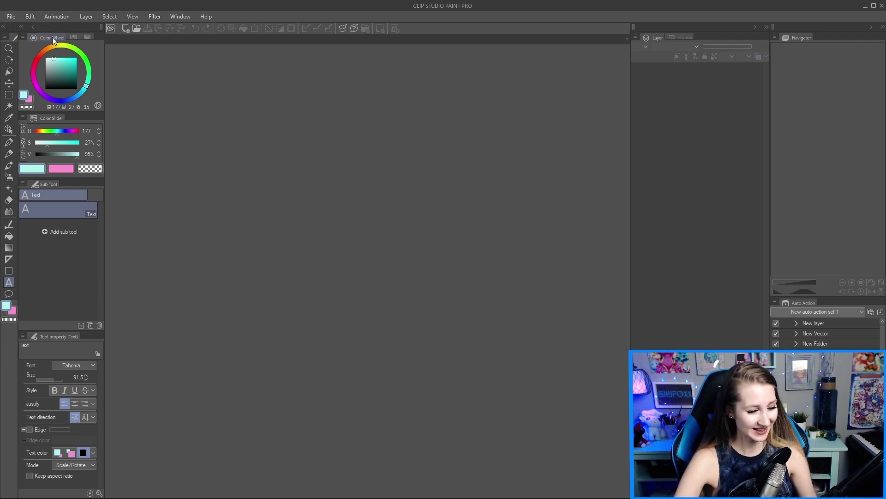
{"action": "left_click_drag", "start_coordinate": [53, 40], "coordinate": [32, 39]}
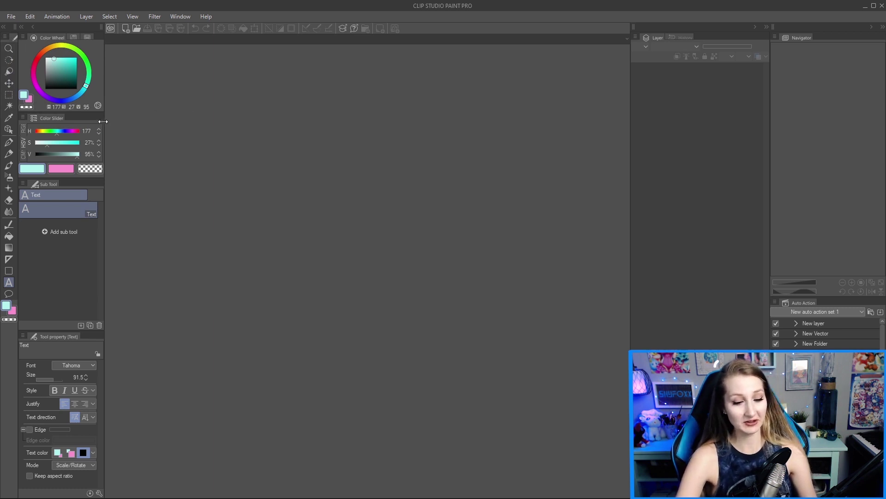
Float the Layer panel, hide and re-show the Sub Tool palette, then select the Pen tool (G-pen 40)
{"action": "mouse_move", "coordinate": [657, 38]}
{"action": "left_mouse_down"}
{"action": "mouse_move", "coordinate": [309, 92]}
{"action": "mouse_move", "coordinate": [633, 76]}
{"action": "mouse_move", "coordinate": [641, 40]}
{"action": "left_mouse_up"}
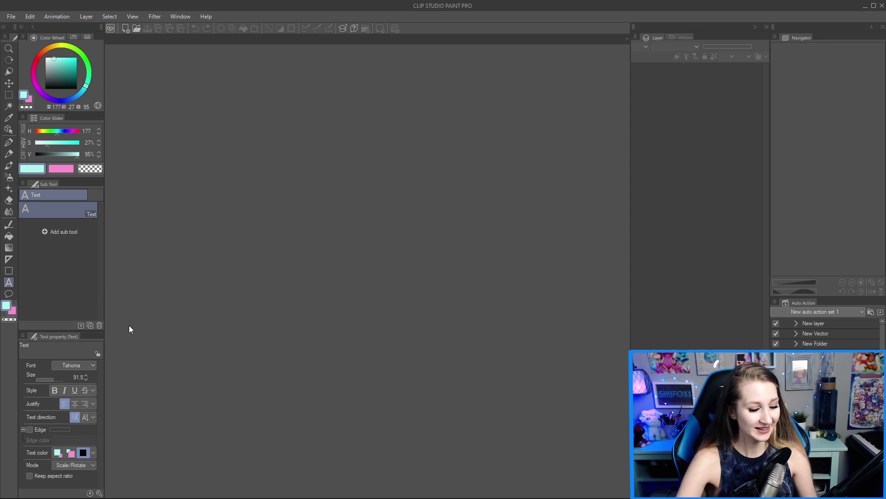
{"action": "left_click", "coordinate": [185, 13]}
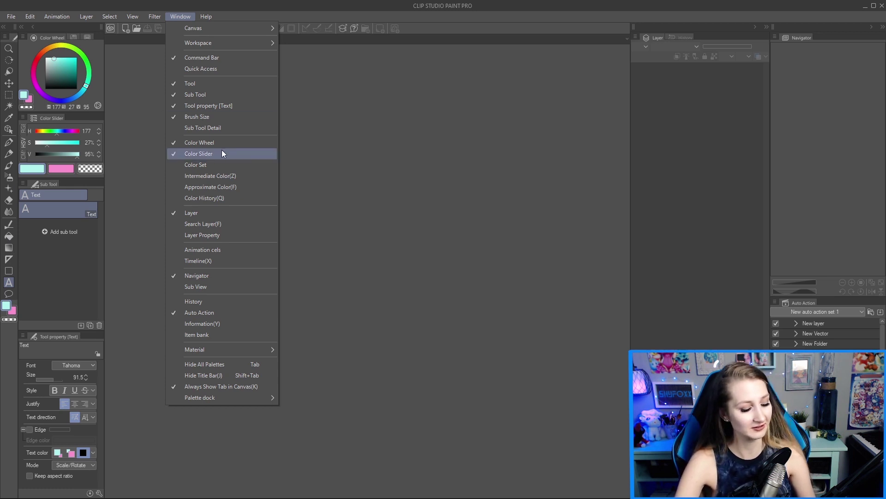
{"action": "left_click", "coordinate": [244, 95]}
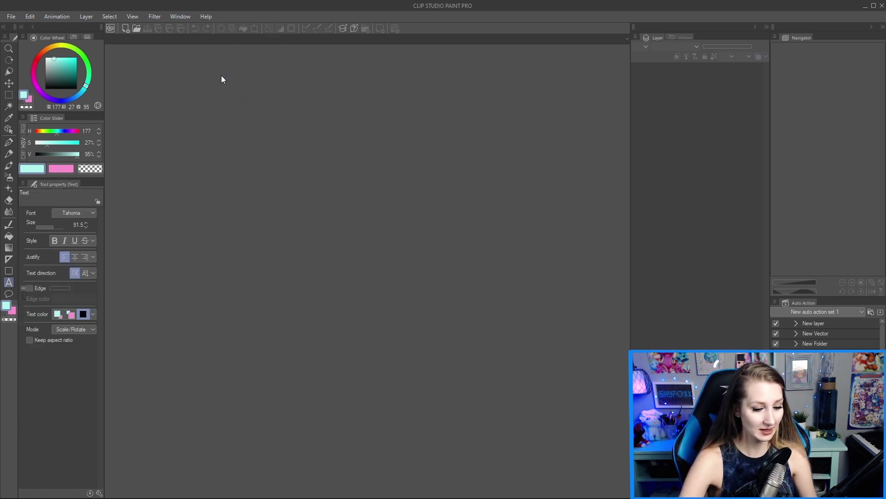
{"action": "left_click", "coordinate": [181, 17]}
{"action": "left_click", "coordinate": [198, 94]}
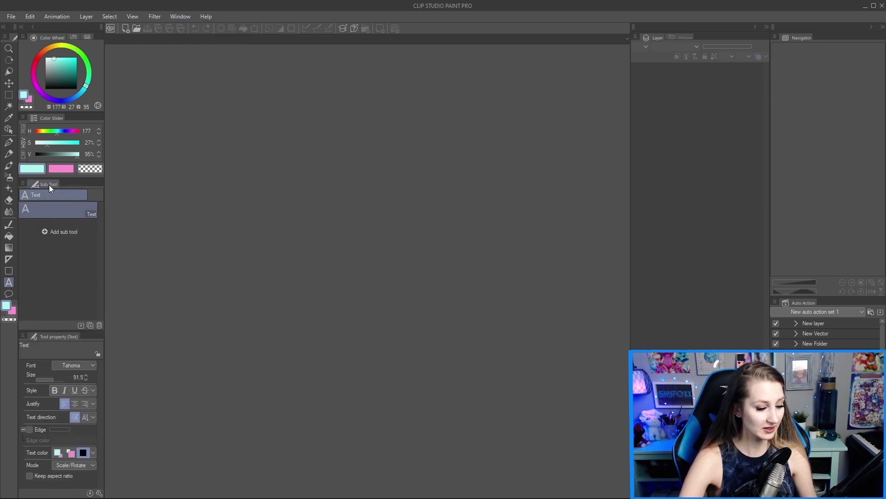
{"action": "left_click", "coordinate": [9, 142]}
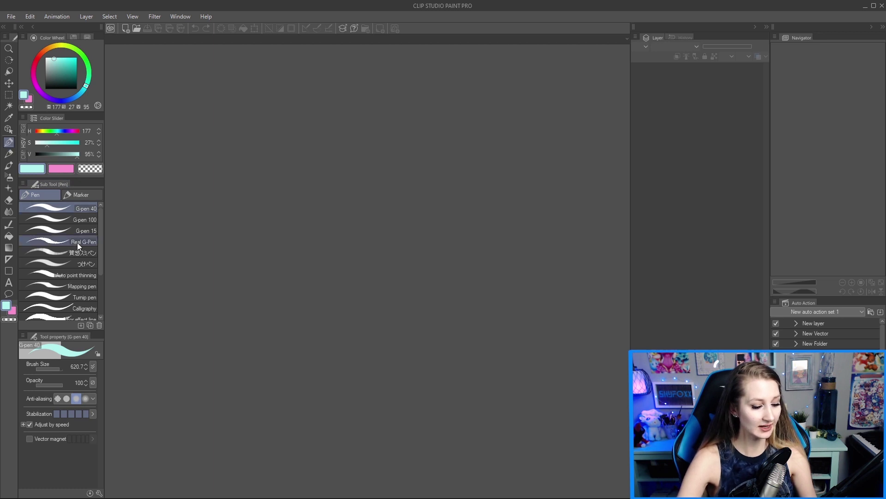
Browse the pen sub tools, try the Pencil tool, then select the Brush tool with Opaque watercolor
{"action": "scroll", "coordinate": [80, 286], "scroll_direction": "down", "scroll_amount": 2}
{"action": "scroll", "coordinate": [80, 286], "scroll_direction": "up", "scroll_amount": 2}
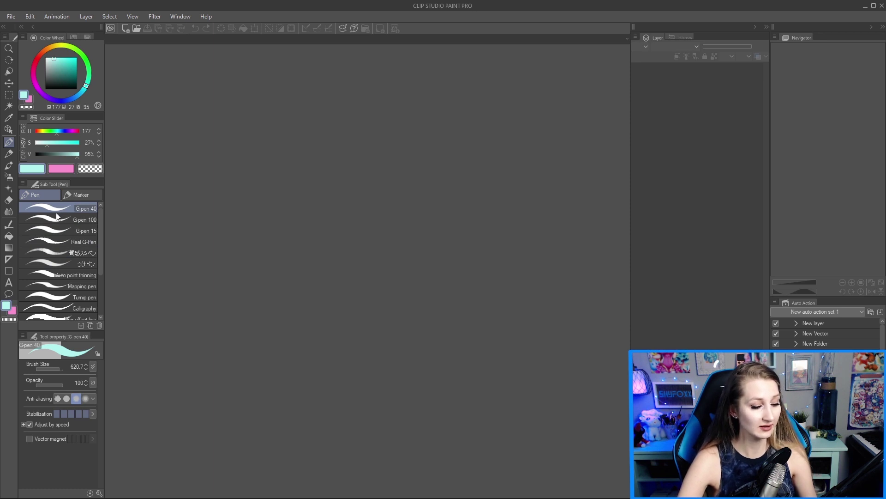
{"action": "left_click", "coordinate": [8, 154]}
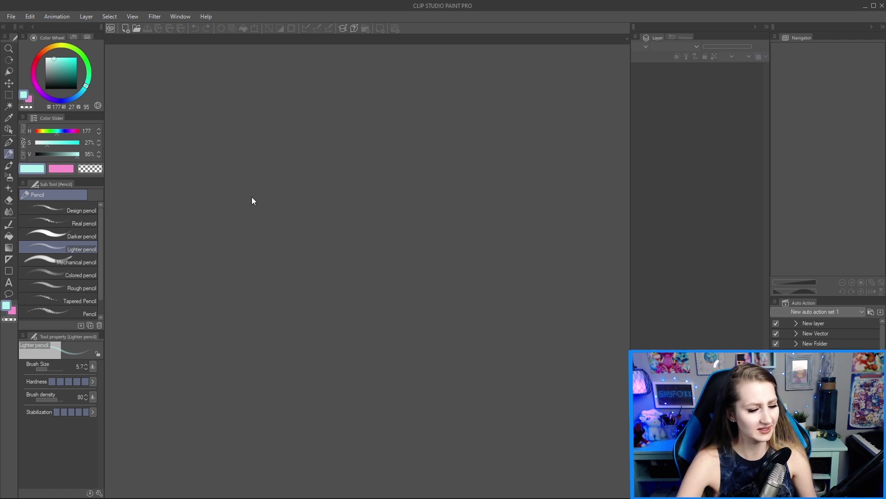
{"action": "left_click", "coordinate": [9, 165]}
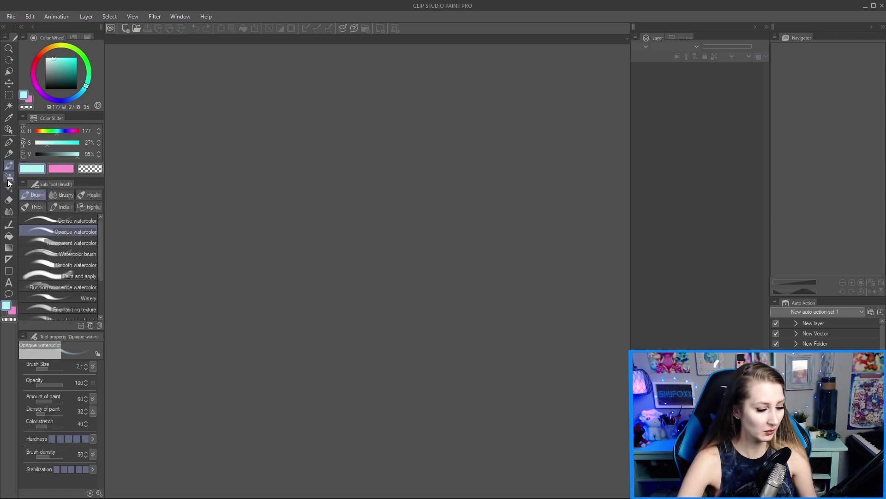
Switch back and forth between the Airbrush and Decoration tools, ending on Decoration
{"action": "left_click", "coordinate": [8, 177]}
{"action": "left_click", "coordinate": [8, 190]}
{"action": "left_click", "coordinate": [9, 177]}
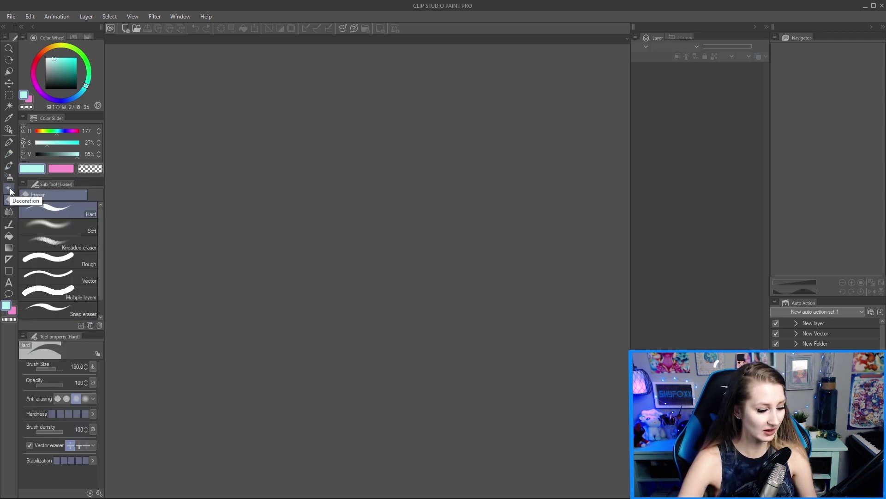
{"action": "left_click", "coordinate": [9, 189]}
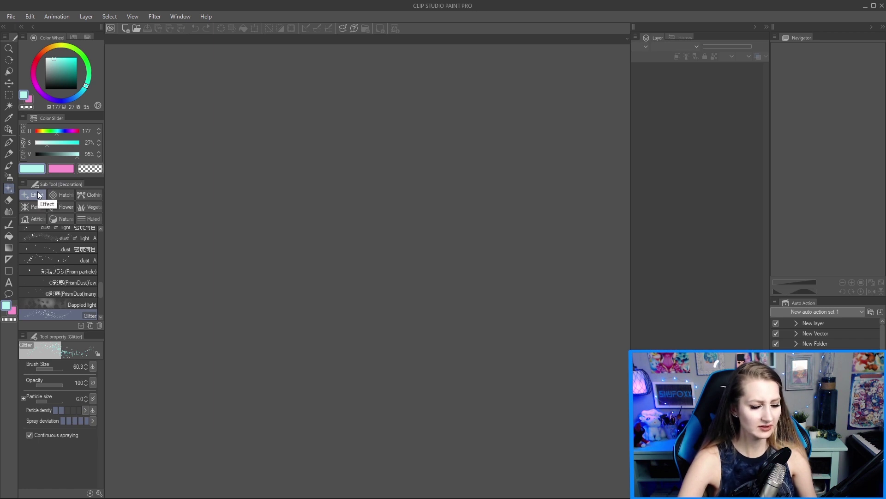
Browse the Hatching, Clothing, Flower, Artificial and Natural scene decoration sets, then pick the Blend tool
{"action": "left_click", "coordinate": [62, 194]}
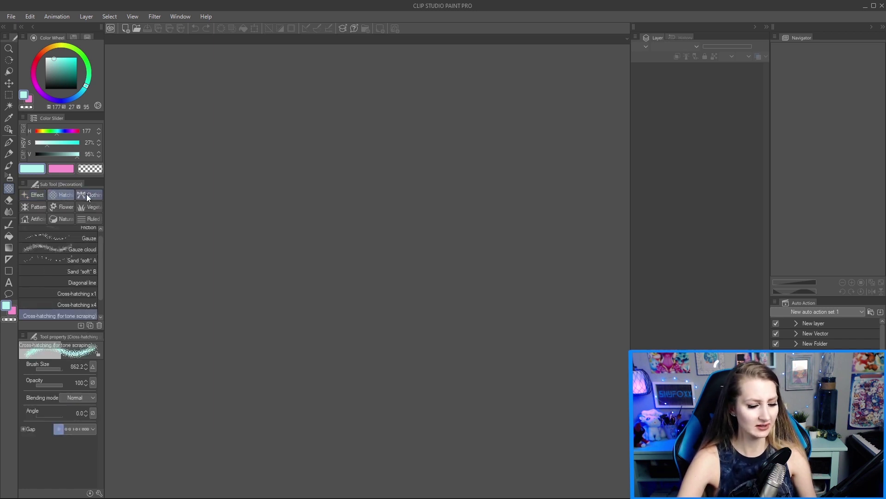
{"action": "left_click", "coordinate": [89, 195]}
{"action": "left_click", "coordinate": [50, 206]}
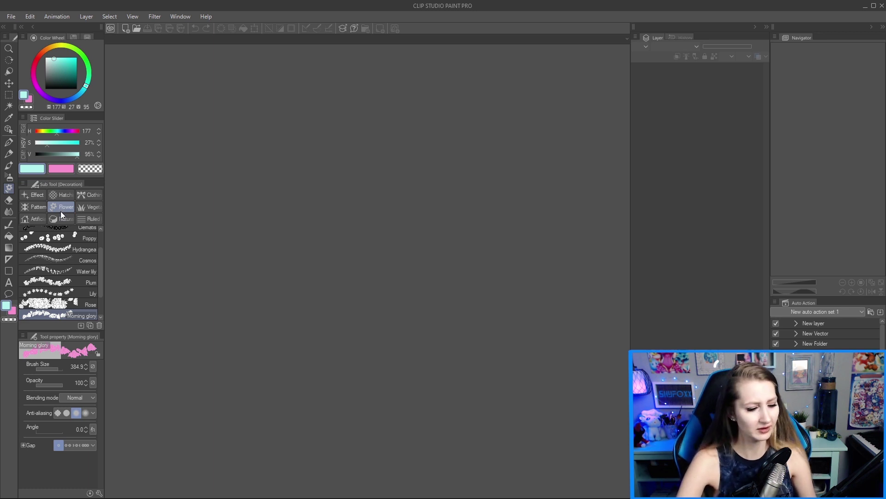
{"action": "scroll", "coordinate": [75, 282], "scroll_direction": "up", "scroll_amount": 2}
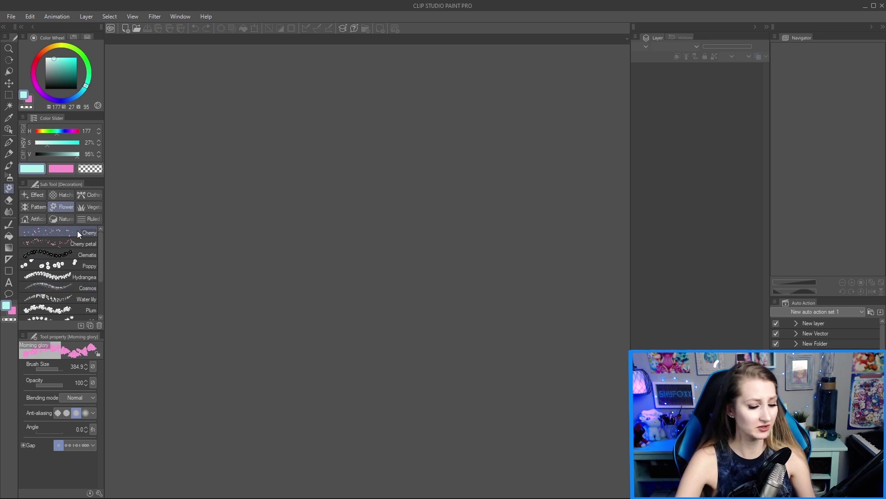
{"action": "left_click", "coordinate": [36, 219]}
{"action": "left_click", "coordinate": [63, 220]}
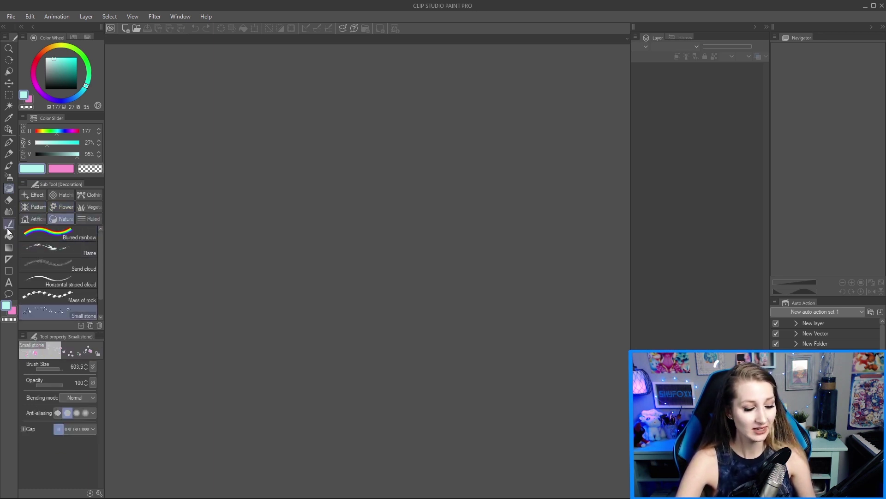
{"action": "left_click", "coordinate": [8, 200]}
Step through Eraser, Fill, Gradient and Figure to the Text tool (Tahoma 91.5), then open the Window menu
{"action": "left_click", "coordinate": [9, 211]}
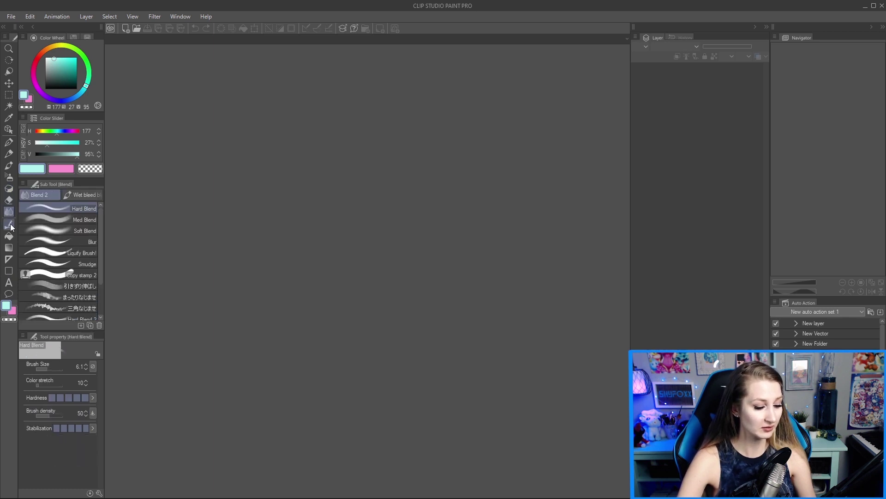
{"action": "left_click", "coordinate": [8, 225]}
{"action": "left_click", "coordinate": [9, 237]}
{"action": "left_click", "coordinate": [9, 248]}
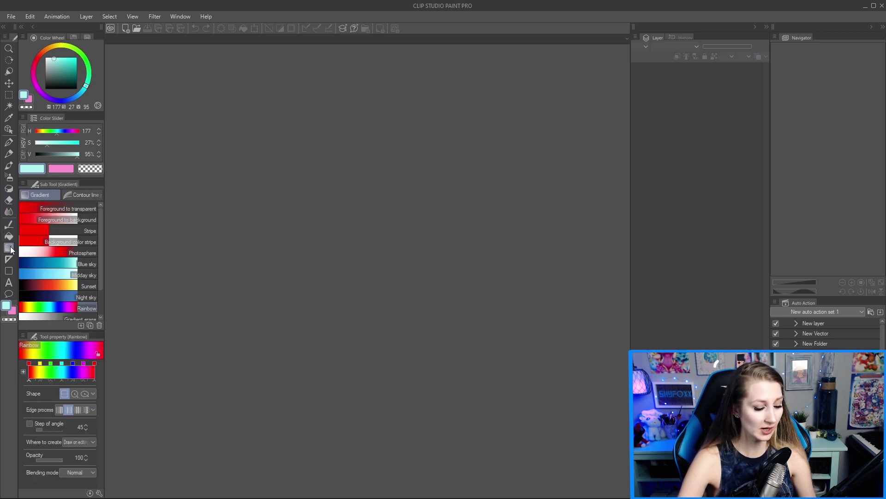
{"action": "left_click", "coordinate": [9, 259]}
{"action": "left_click", "coordinate": [8, 270]}
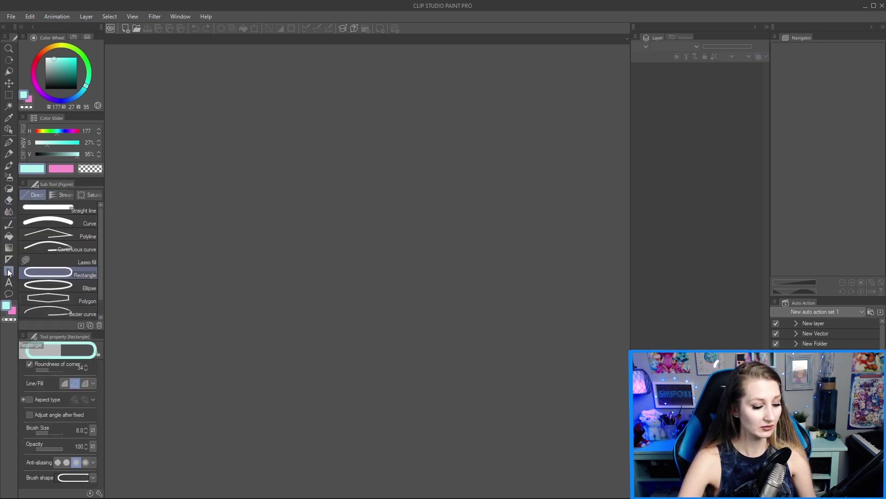
{"action": "left_click", "coordinate": [9, 283]}
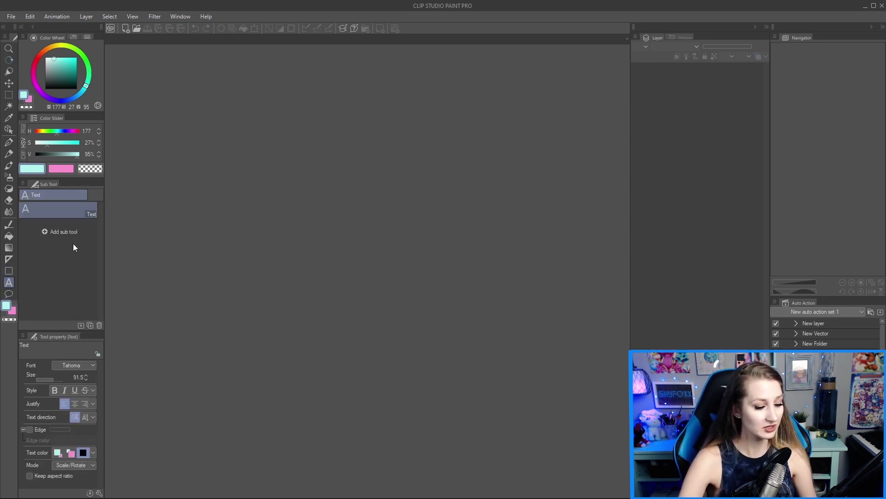
{"action": "left_click", "coordinate": [180, 16]}
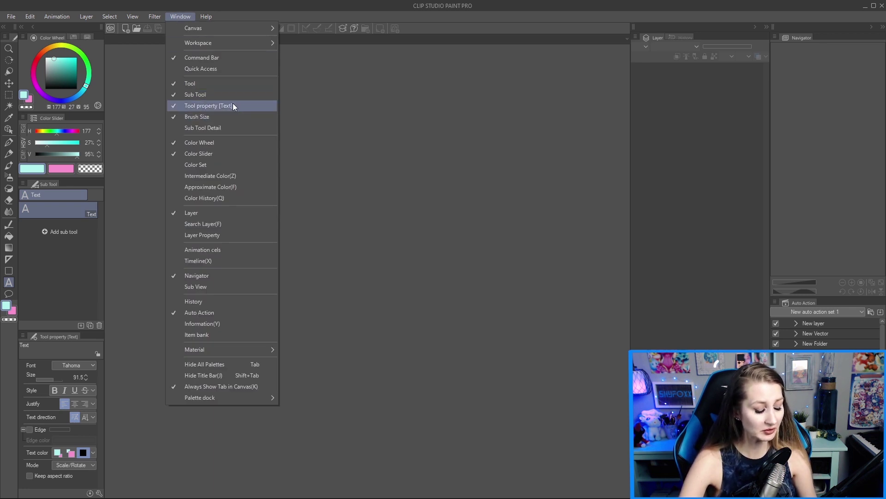
Drag the plain Pencil sub tool into a new group tab, then return to the main pencil group
{"action": "left_click", "coordinate": [62, 267]}
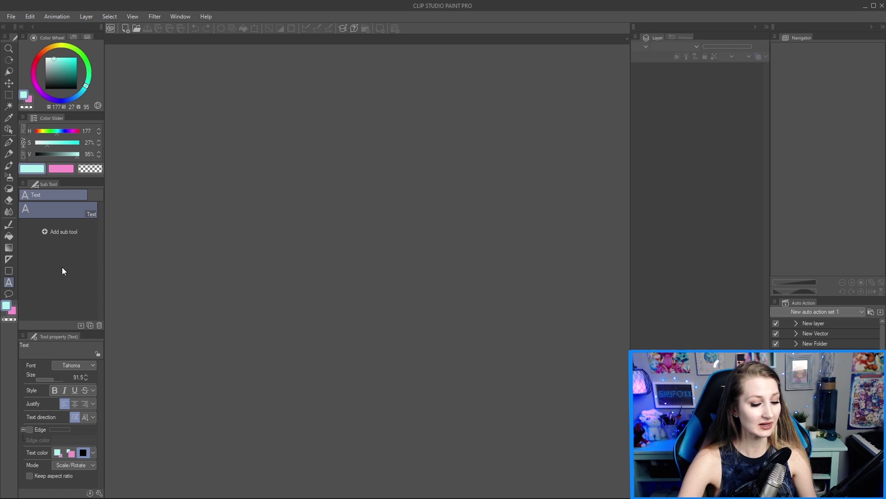
{"action": "left_click", "coordinate": [12, 157]}
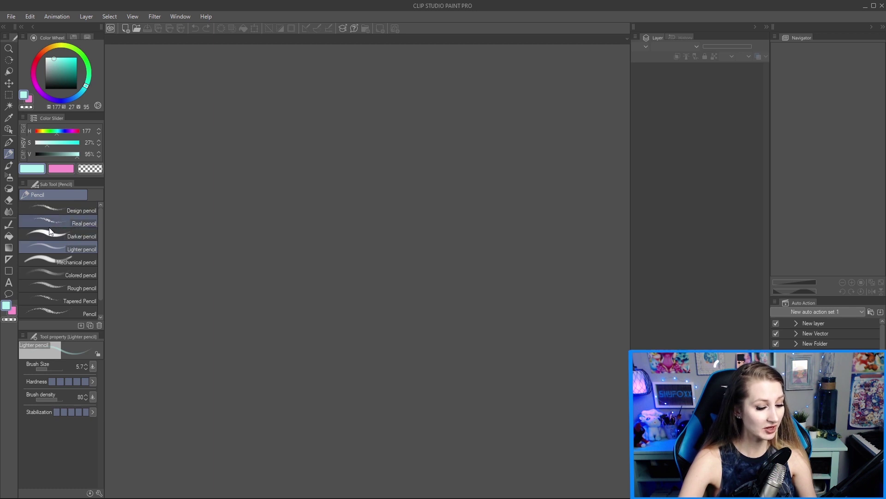
{"action": "scroll", "coordinate": [79, 308], "scroll_direction": "down", "scroll_amount": 1}
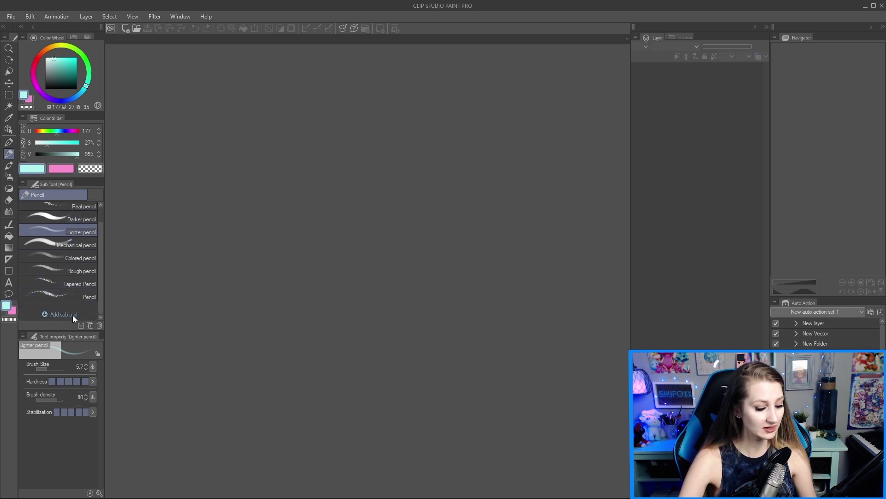
{"action": "mouse_move", "coordinate": [57, 294]}
{"action": "left_mouse_down"}
{"action": "mouse_move", "coordinate": [87, 202]}
{"action": "mouse_move", "coordinate": [69, 183]}
{"action": "mouse_move", "coordinate": [58, 194]}
{"action": "mouse_move", "coordinate": [75, 183]}
{"action": "mouse_move", "coordinate": [88, 197]}
{"action": "left_mouse_up"}
{"action": "left_click", "coordinate": [76, 194]}
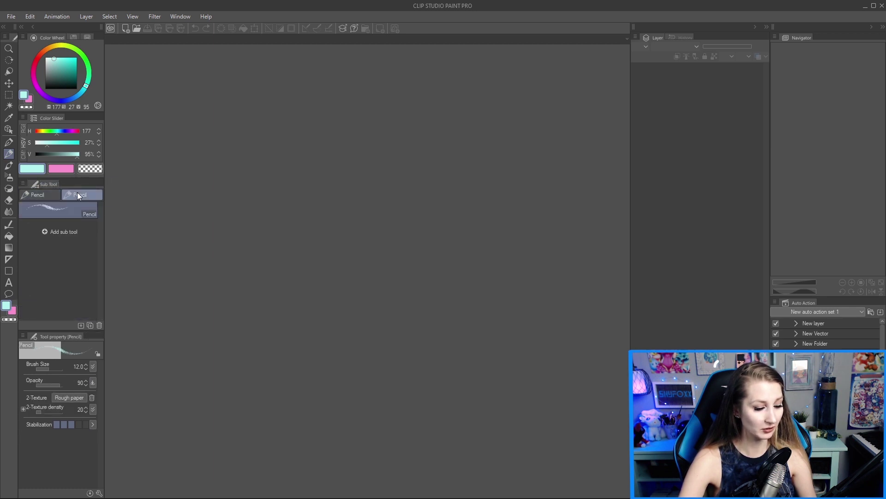
{"action": "left_click", "coordinate": [40, 198]}
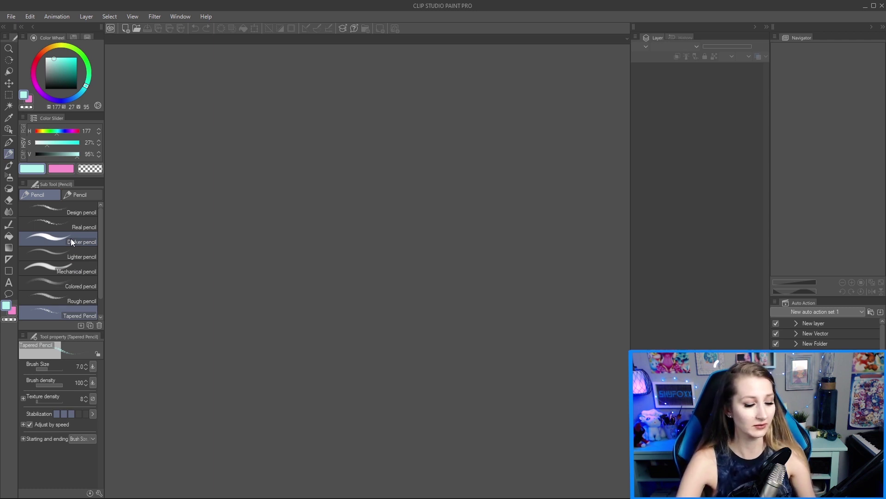
Select the Design pencil, then switch to G-pen 40 and reposition its Sub Tool Detail window
{"action": "left_click", "coordinate": [90, 212]}
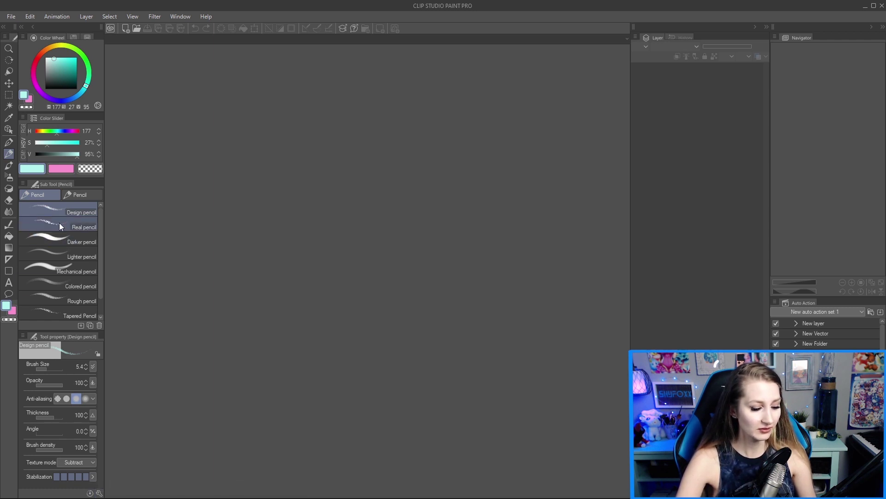
{"action": "left_click", "coordinate": [9, 142]}
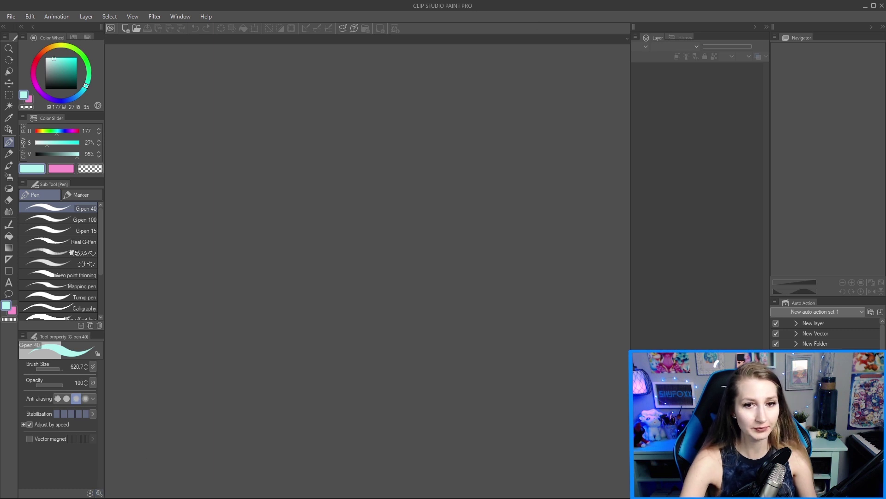
{"action": "left_click_drag", "start_coordinate": [427, 186], "coordinate": [401, 83]}
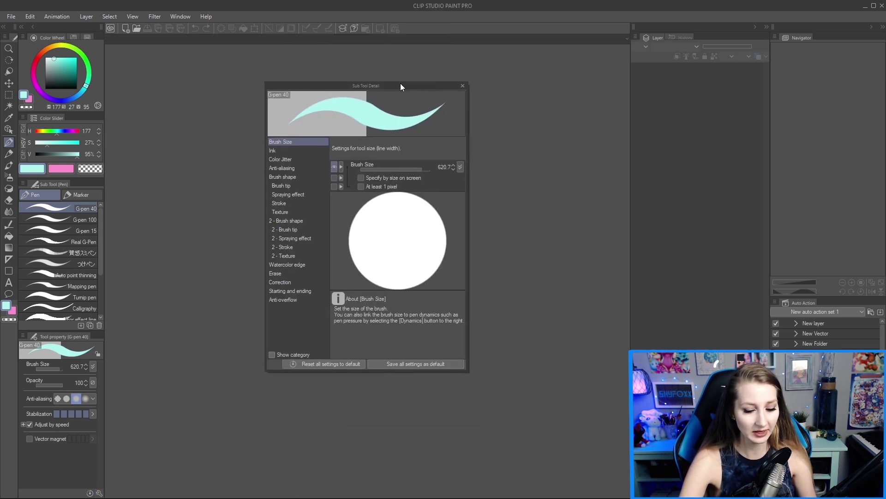
{"action": "left_click", "coordinate": [281, 151]}
{"action": "left_click", "coordinate": [285, 160]}
{"action": "left_click", "coordinate": [287, 169]}
{"action": "left_click", "coordinate": [293, 176]}
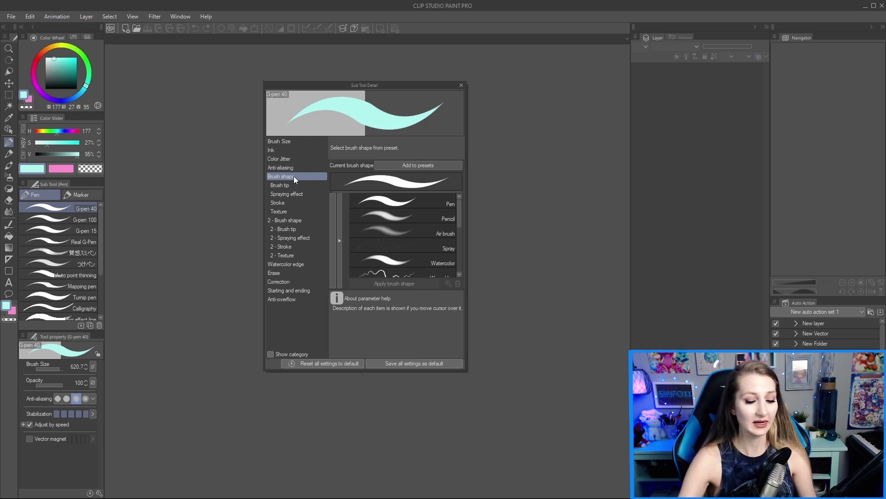
{"action": "left_click", "coordinate": [298, 185]}
{"action": "left_click", "coordinate": [300, 193]}
{"action": "left_click", "coordinate": [301, 204]}
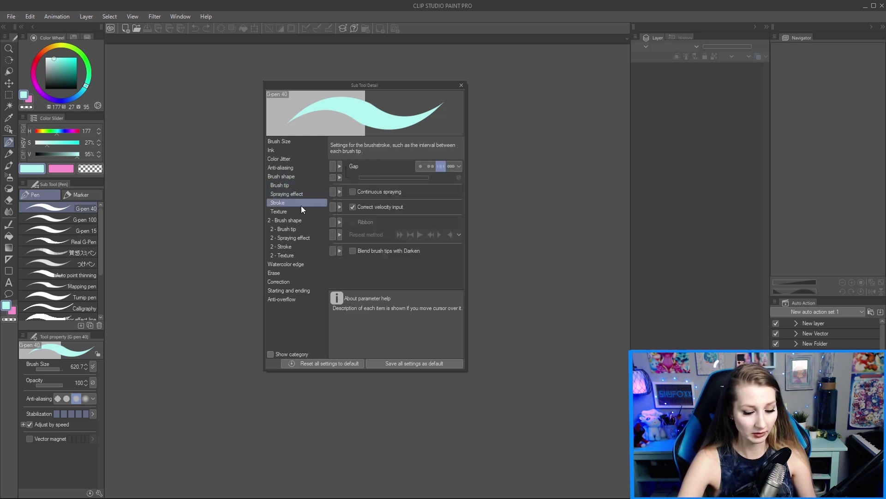
{"action": "left_click", "coordinate": [291, 282]}
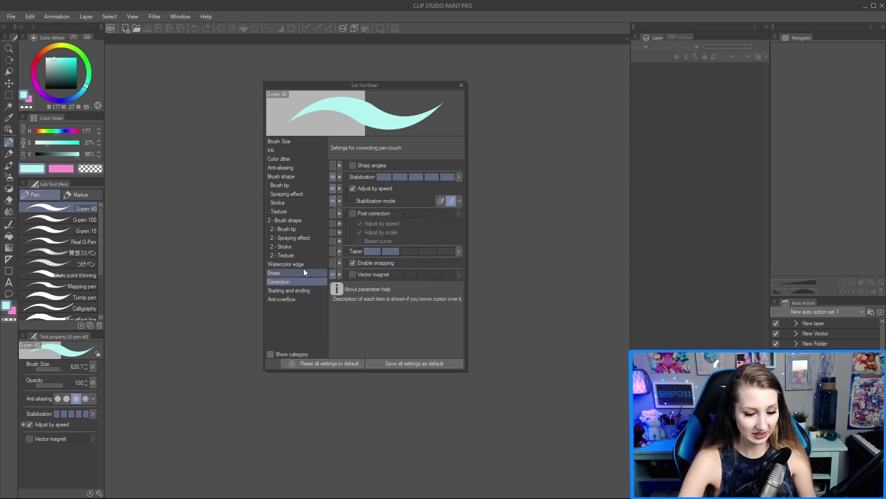
{"action": "left_click", "coordinate": [334, 200]}
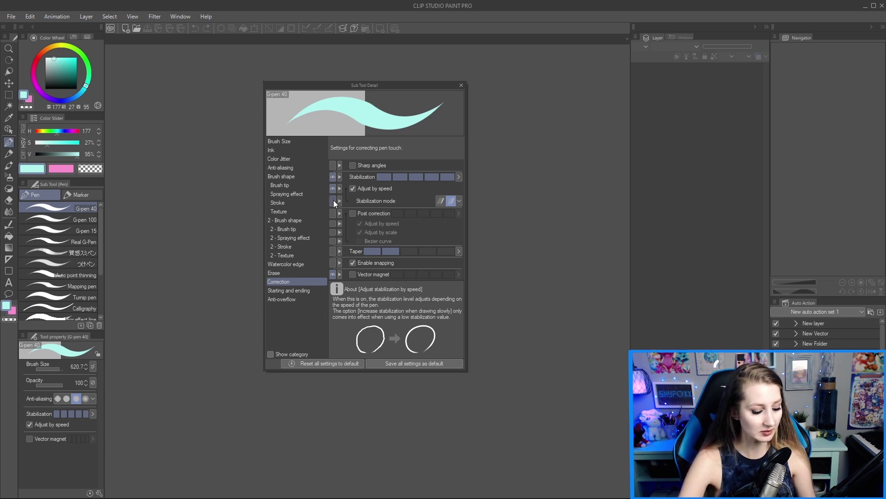
{"action": "left_click", "coordinate": [333, 200]}
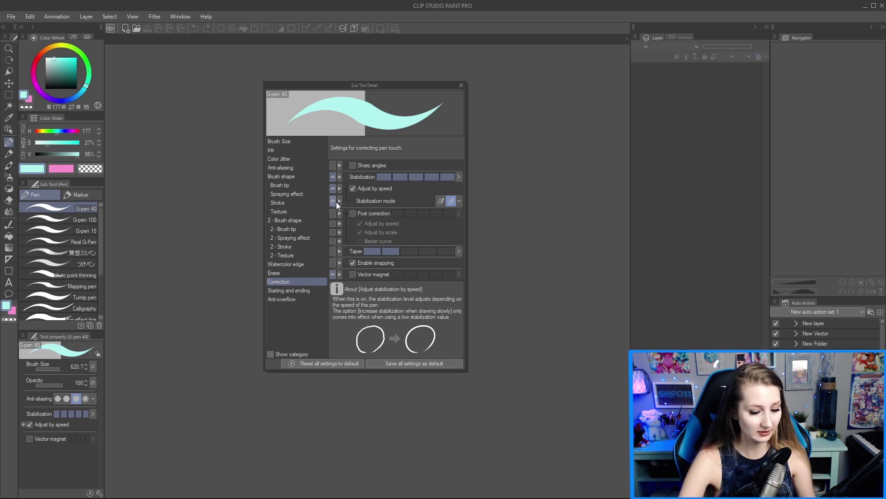
{"action": "left_click", "coordinate": [333, 176]}
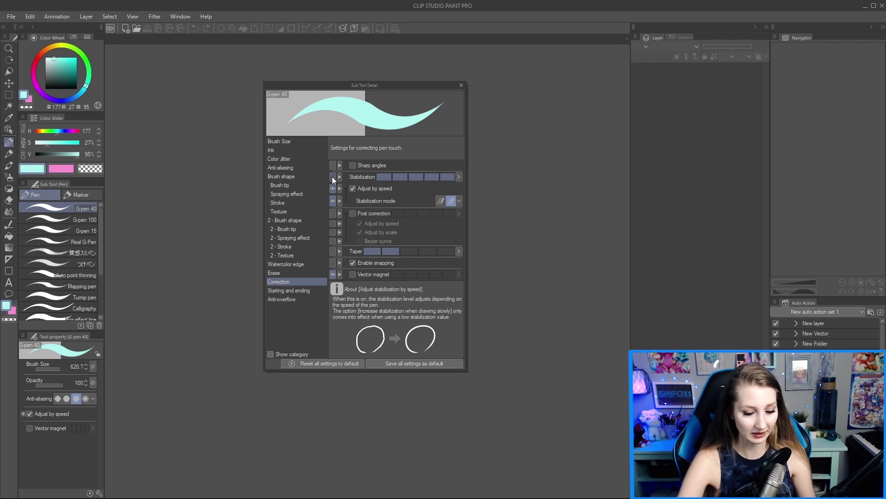
{"action": "left_click", "coordinate": [332, 177]}
{"action": "left_click", "coordinate": [332, 177]}
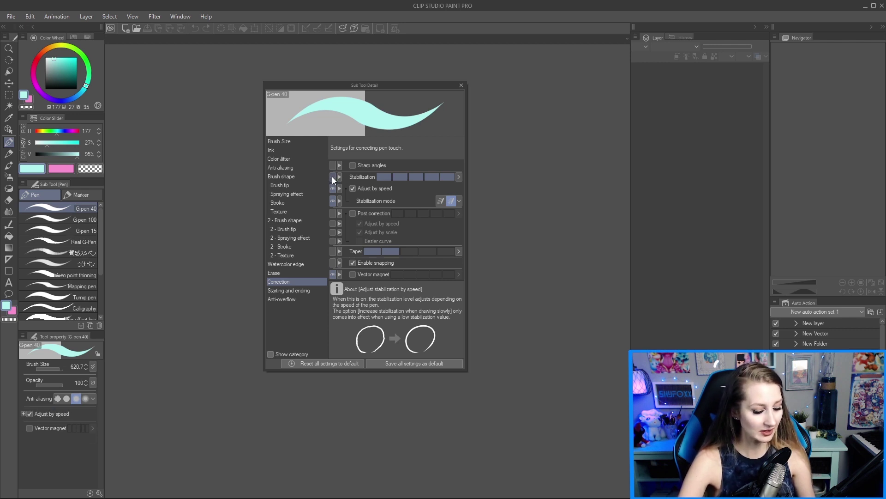
{"action": "left_click", "coordinate": [333, 176]}
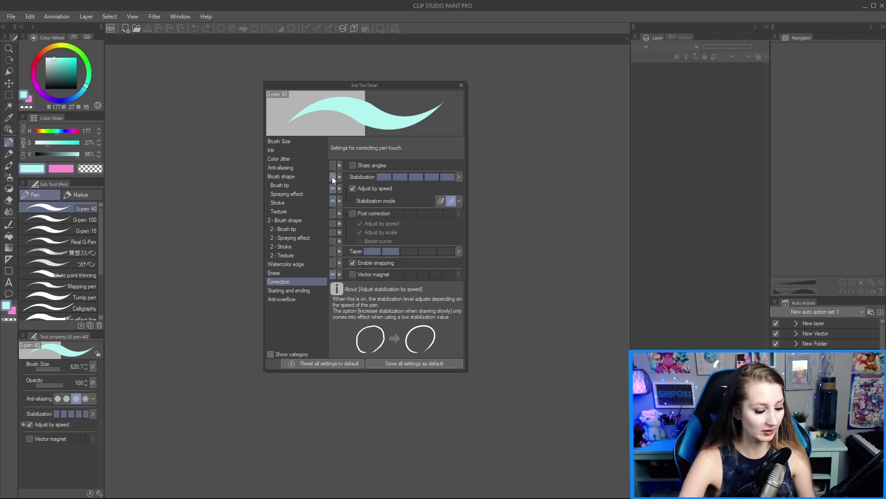
{"action": "left_click", "coordinate": [462, 85]}
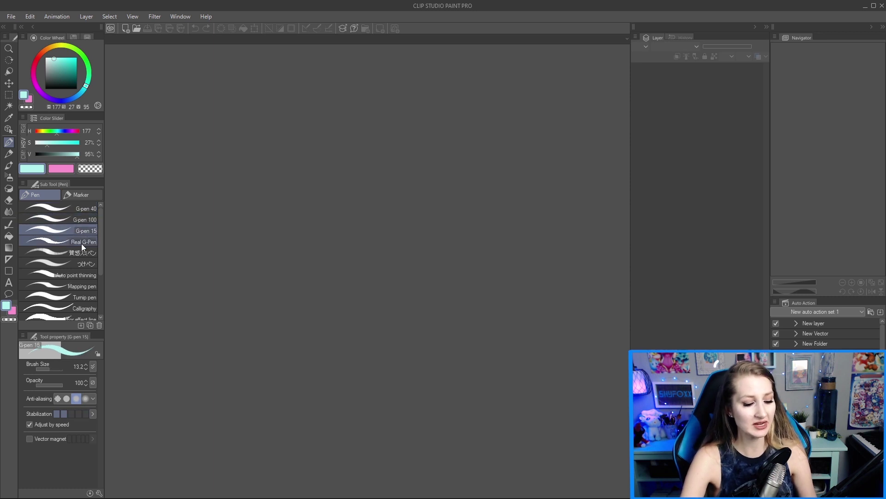
{"action": "left_click", "coordinate": [81, 263]}
{"action": "key", "text": "b"}
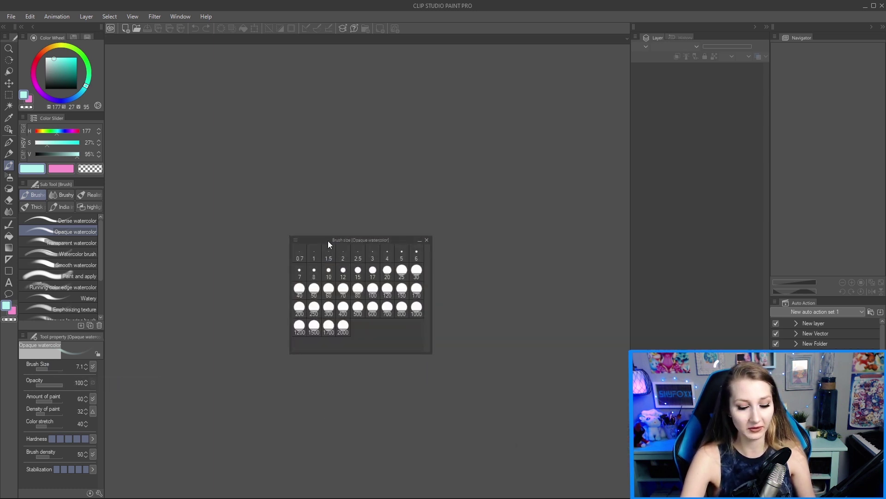
{"action": "mouse_move", "coordinate": [328, 240]}
{"action": "left_mouse_down"}
{"action": "mouse_move", "coordinate": [467, 270]}
{"action": "mouse_move", "coordinate": [699, 194]}
{"action": "left_mouse_up"}
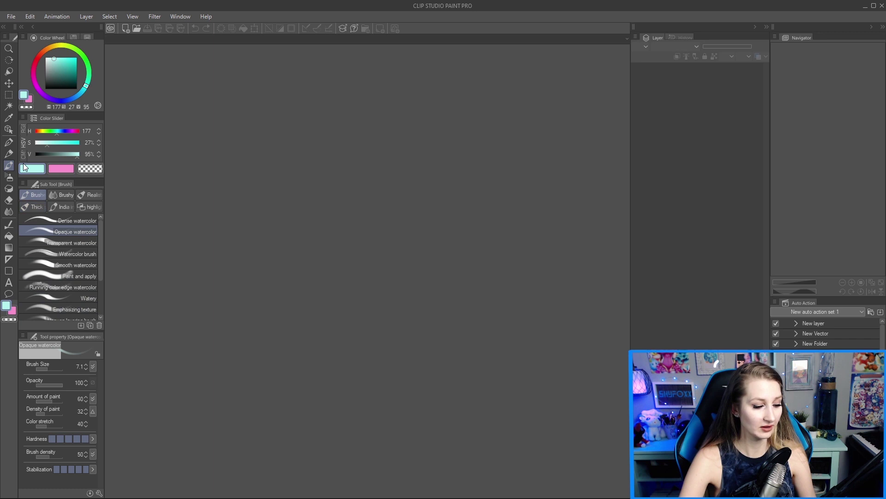
{"action": "left_click", "coordinate": [88, 195]}
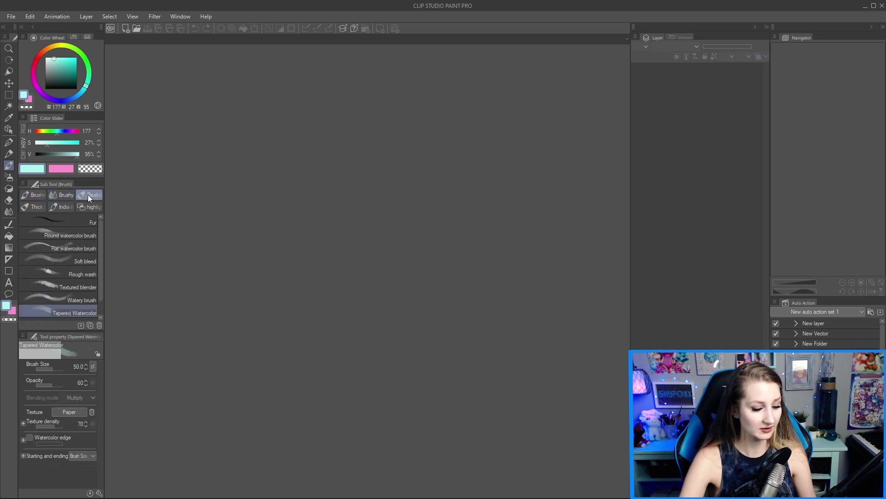
{"action": "left_click", "coordinate": [86, 206]}
{"action": "left_click", "coordinate": [9, 176]}
{"action": "left_click", "coordinate": [57, 214]}
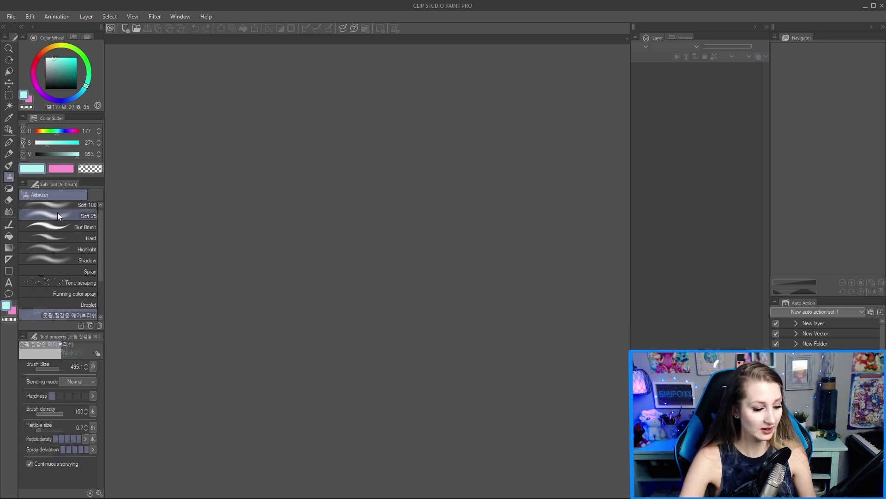
{"action": "scroll", "coordinate": [67, 228], "scroll_direction": "up", "scroll_amount": 1}
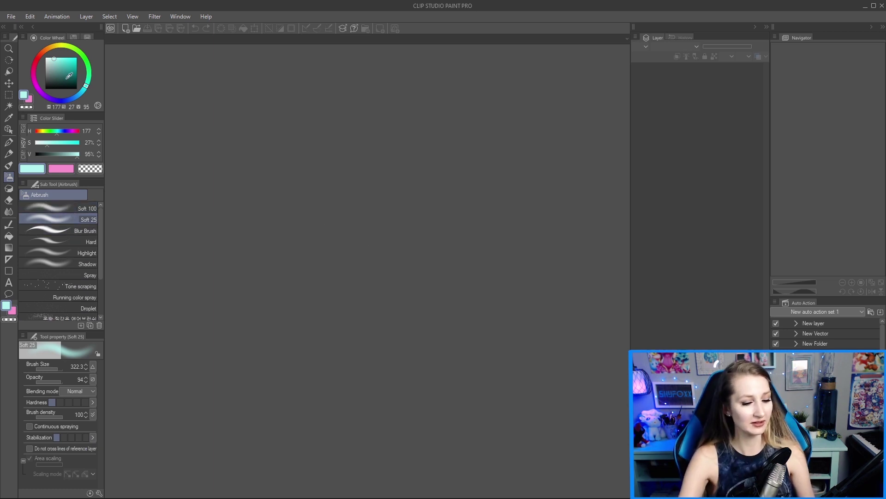
Open the Window menu listing the palettes
{"action": "left_click", "coordinate": [176, 18]}
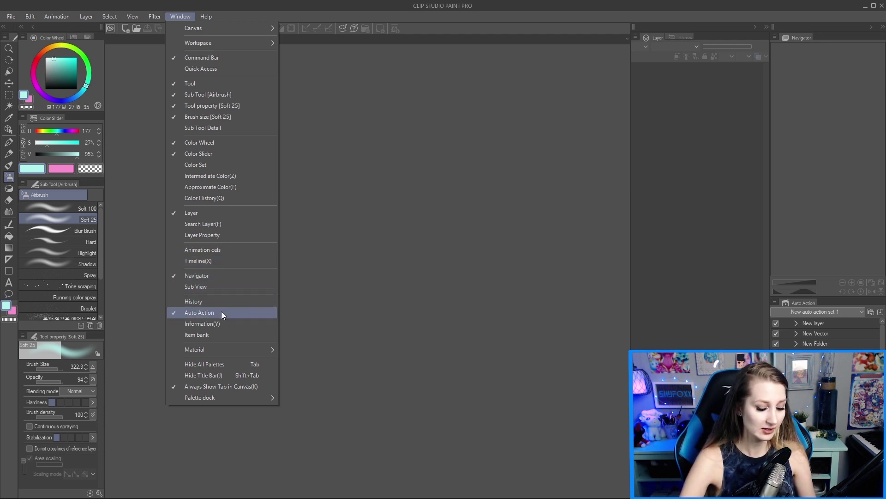
Dismiss the Window menu and float the Navigator palette as its own window, moved right
{"action": "mouse_move", "coordinate": [221, 350]}
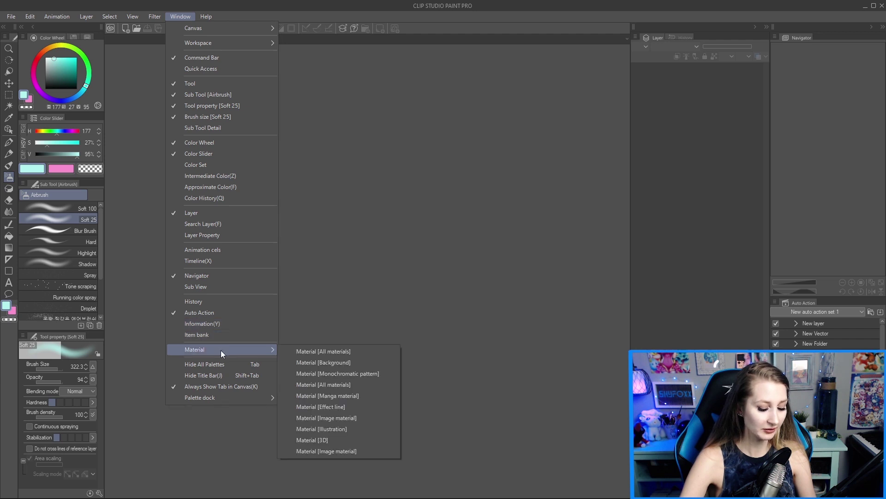
{"action": "left_click", "coordinate": [507, 223]}
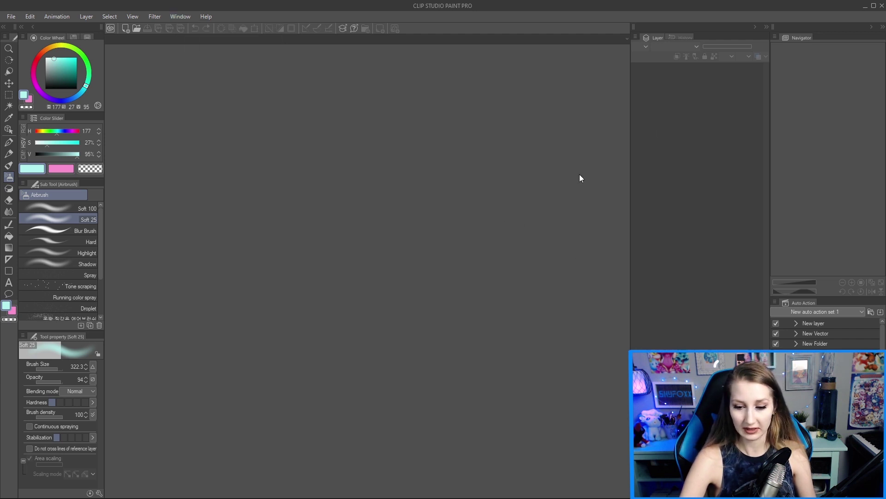
{"action": "left_click_drag", "start_coordinate": [796, 37], "coordinate": [358, 124]}
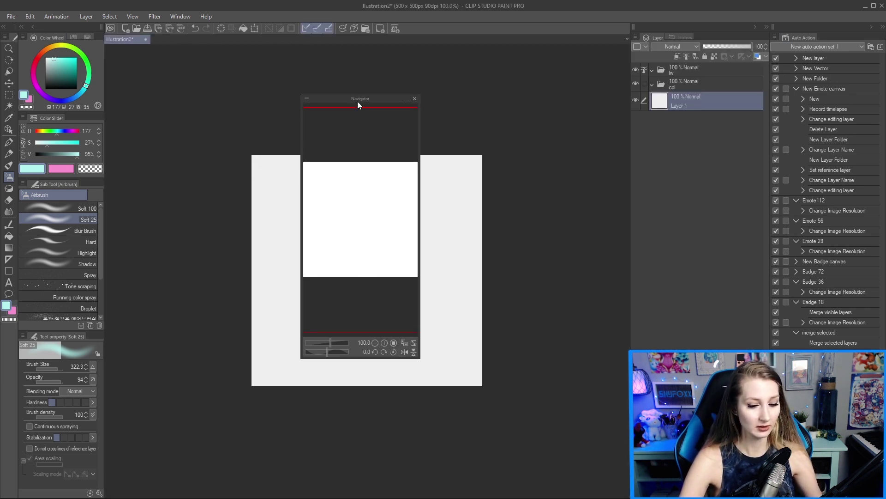
{"action": "left_click_drag", "start_coordinate": [357, 101], "coordinate": [440, 62]}
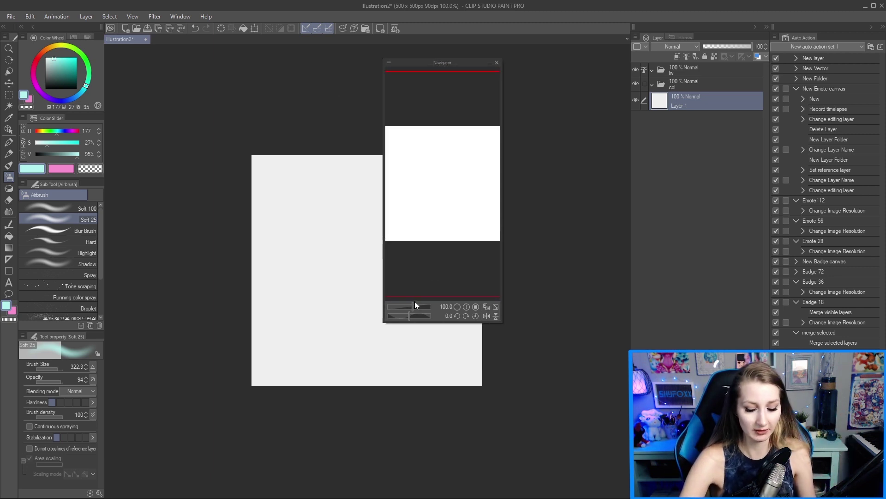
Zoom the view to about 62%, dock the Navigator beside Auto Action, and move the brush size palette aside
{"action": "left_click_drag", "start_coordinate": [413, 304], "coordinate": [410, 307]}
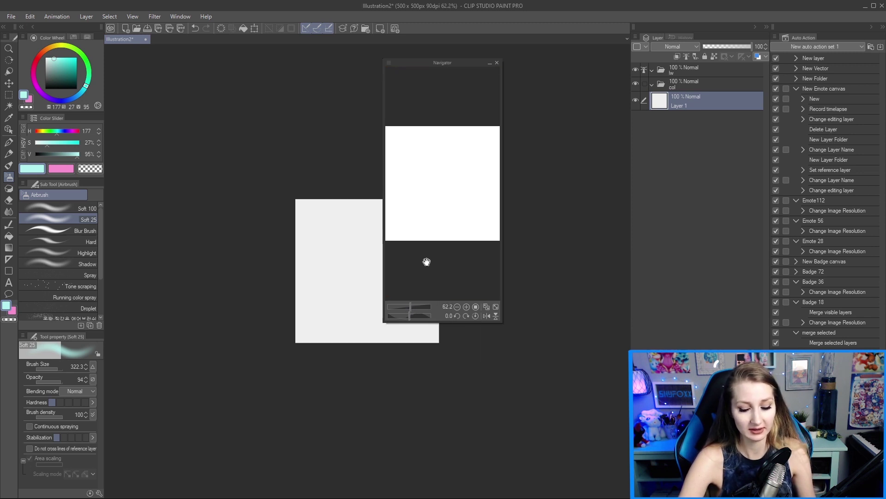
{"action": "left_click", "coordinate": [458, 164]}
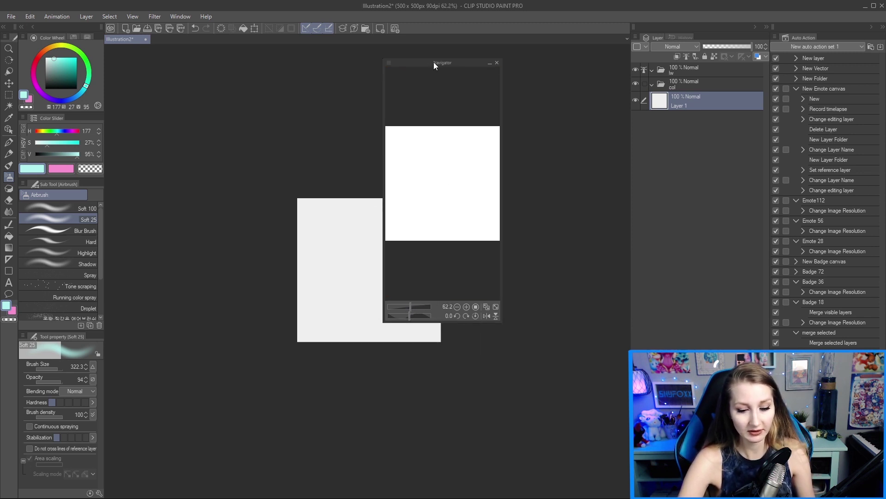
{"action": "left_click_drag", "start_coordinate": [433, 62], "coordinate": [777, 46]}
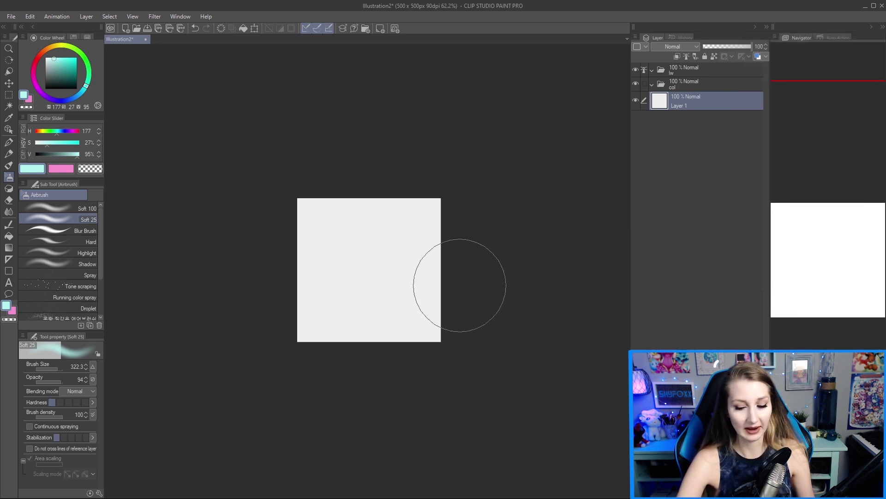
{"action": "mouse_move", "coordinate": [536, 386]}
{"action": "left_mouse_down"}
{"action": "mouse_move", "coordinate": [545, 396]}
{"action": "mouse_move", "coordinate": [656, 397]}
{"action": "left_mouse_up"}
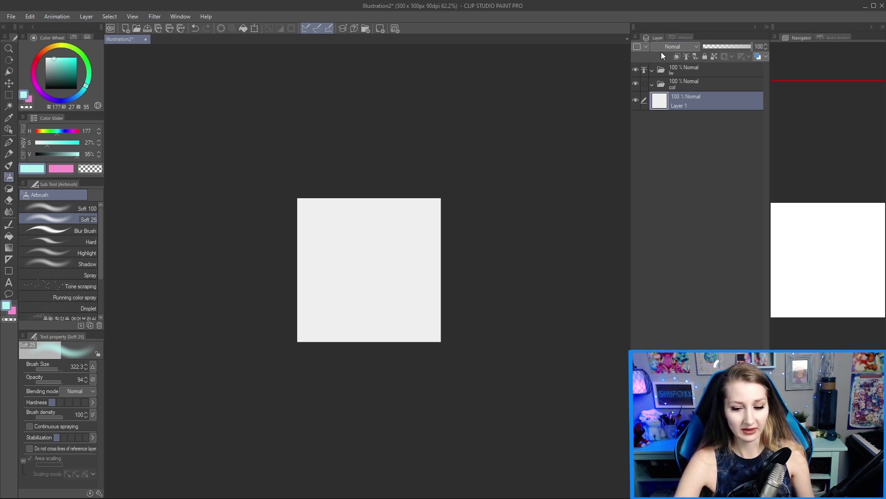
Switch the Layer palette to History and the Color Wheel to Color Set, then Color History
{"action": "left_click", "coordinate": [679, 38]}
{"action": "left_click", "coordinate": [657, 39]}
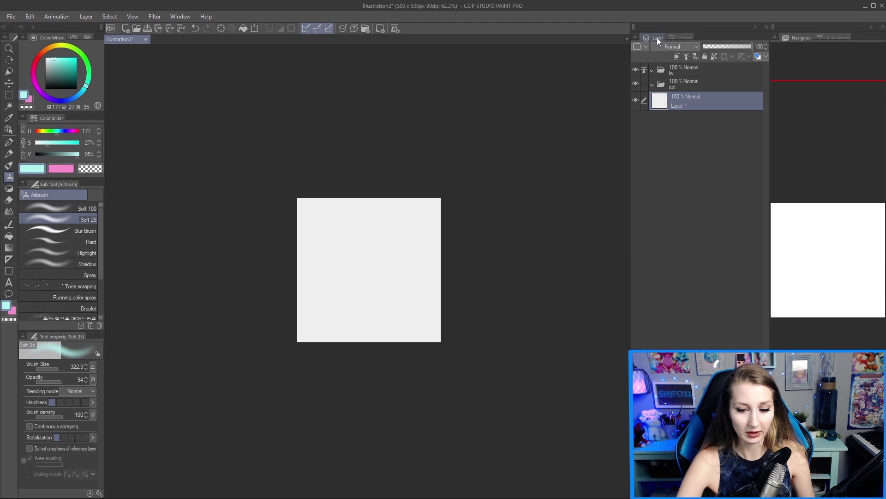
{"action": "left_click", "coordinate": [683, 38]}
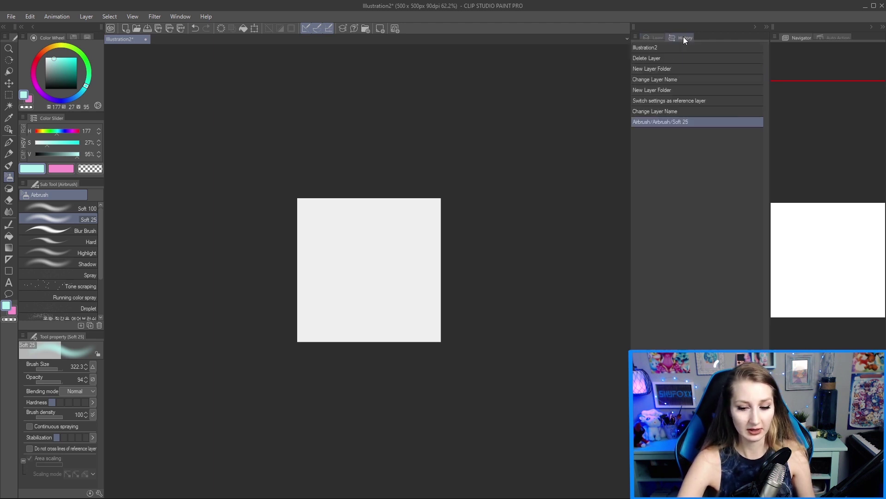
{"action": "left_click", "coordinate": [73, 37]}
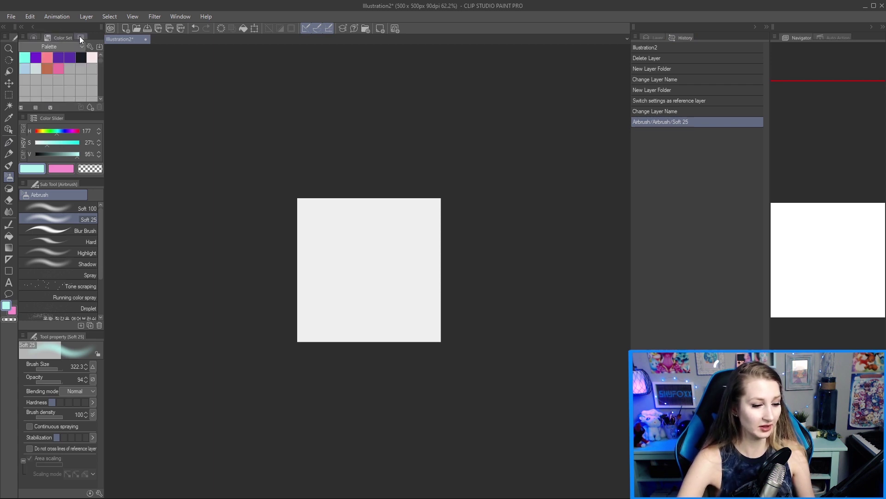
{"action": "left_click", "coordinate": [79, 37]}
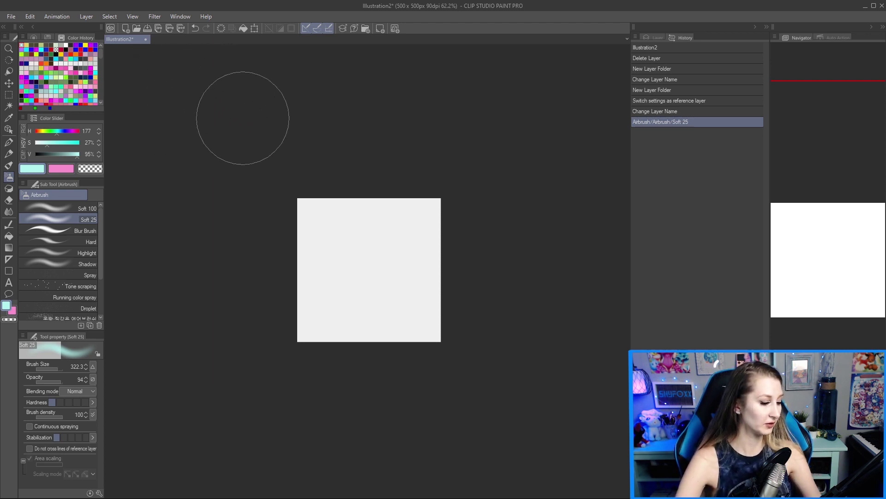
Scribble cyan loops with the Design pencil, then black loops over them, and reset the view
{"action": "key", "text": "p"}
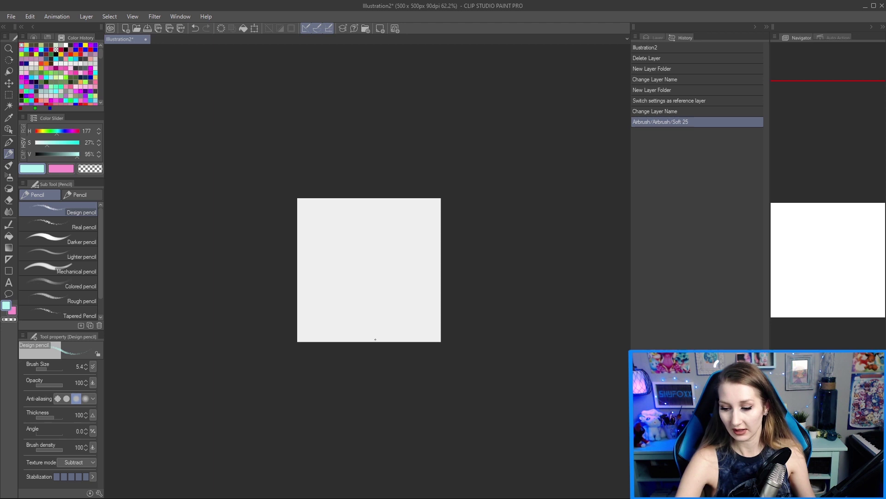
{"action": "left_click_drag", "start_coordinate": [354, 268], "coordinate": [371, 293]}
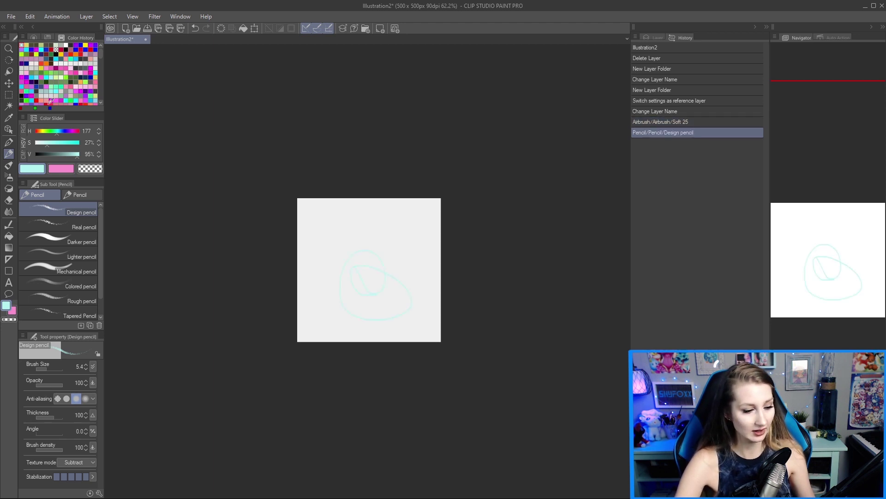
{"action": "left_click", "coordinate": [37, 36]}
{"action": "left_click", "coordinate": [77, 88]}
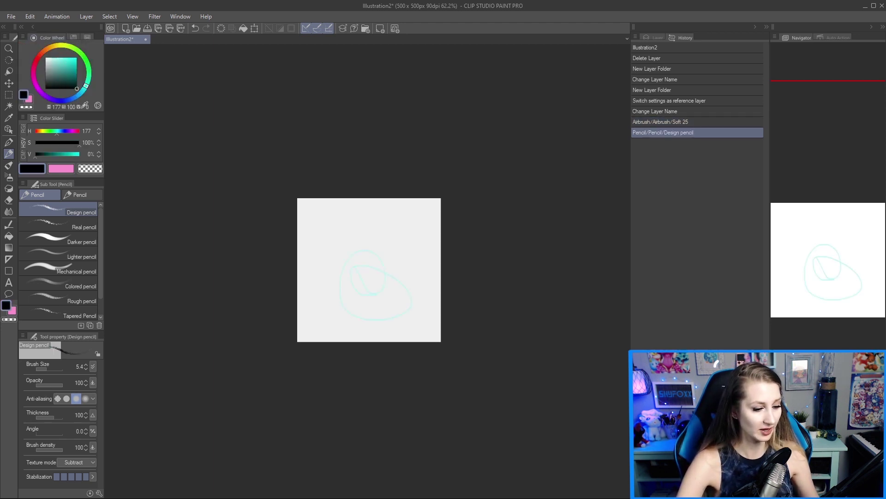
{"action": "mouse_move", "coordinate": [350, 254]}
{"action": "left_mouse_down"}
{"action": "mouse_move", "coordinate": [369, 305]}
{"action": "mouse_move", "coordinate": [354, 290]}
{"action": "mouse_move", "coordinate": [365, 258]}
{"action": "mouse_move", "coordinate": [351, 286]}
{"action": "left_mouse_up"}
{"action": "scroll", "coordinate": [370, 270], "scroll_direction": "down", "scroll_amount": 1}
{"action": "scroll", "coordinate": [370, 260], "scroll_direction": "up", "scroll_amount": 5}
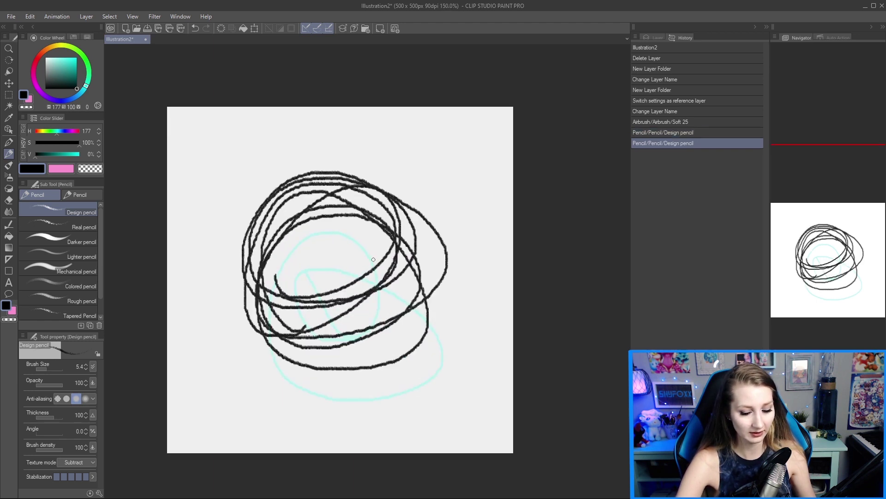
{"action": "key", "text": "ctrl+alt+0"}
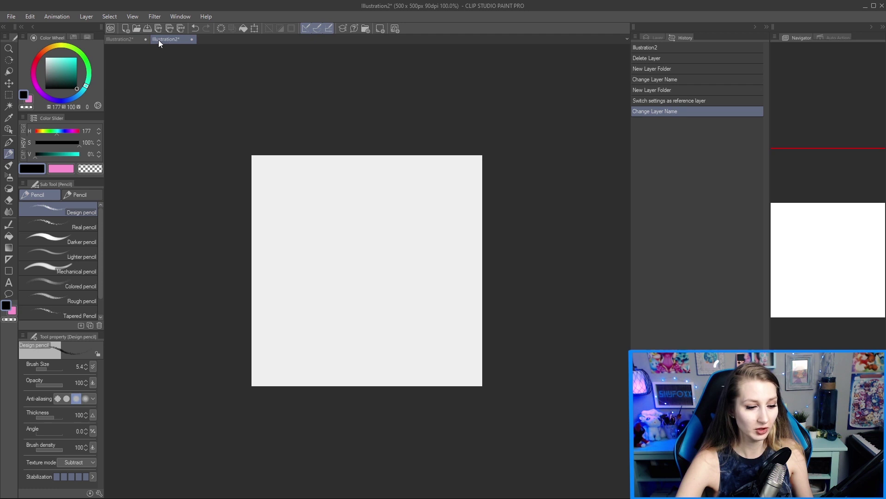
Draw a black heart on the second, blank Illustration2 canvas
{"action": "left_click", "coordinate": [143, 40]}
{"action": "left_click", "coordinate": [169, 41]}
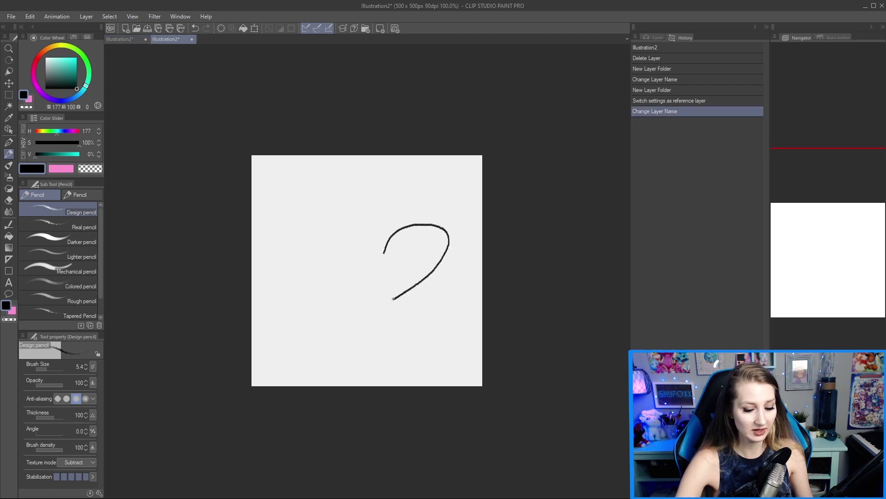
{"action": "mouse_move", "coordinate": [393, 299]}
{"action": "left_mouse_down"}
{"action": "mouse_move", "coordinate": [334, 259]}
{"action": "mouse_move", "coordinate": [368, 217]}
{"action": "mouse_move", "coordinate": [396, 252]}
{"action": "left_mouse_up"}
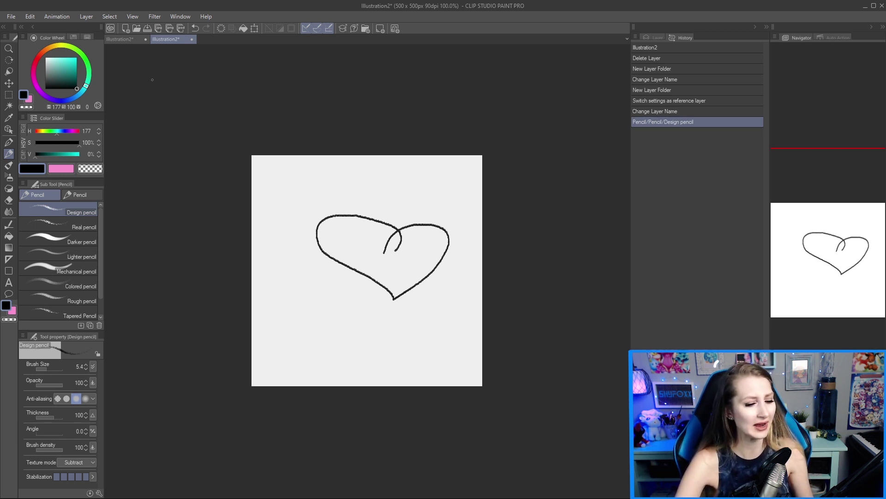
Place the heart canvas beside the scribble canvas in a split view and adjust pane widths
{"action": "left_click", "coordinate": [129, 38]}
{"action": "left_click", "coordinate": [162, 38]}
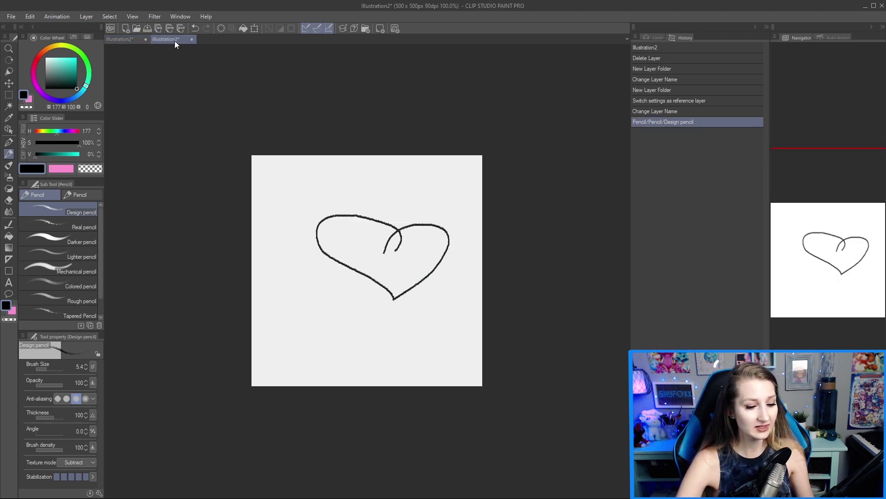
{"action": "left_click_drag", "start_coordinate": [175, 41], "coordinate": [623, 229]}
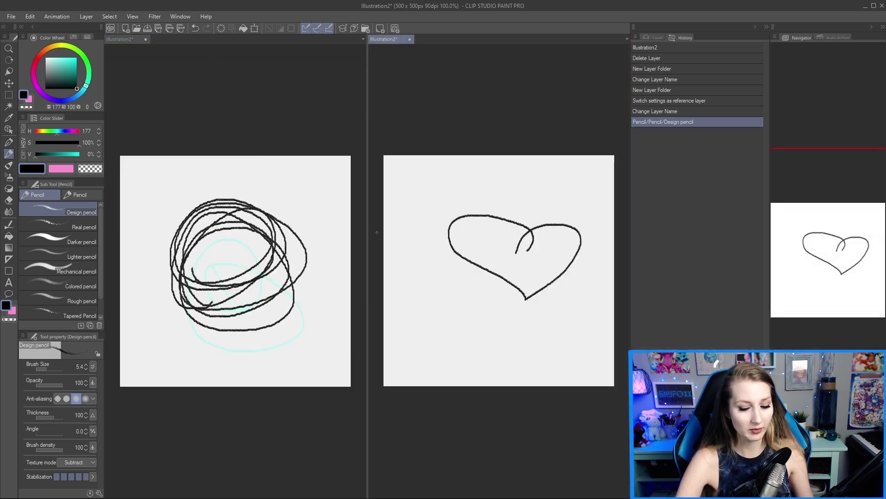
{"action": "mouse_move", "coordinate": [367, 235]}
{"action": "left_mouse_down"}
{"action": "mouse_move", "coordinate": [328, 235]}
{"action": "mouse_move", "coordinate": [361, 236]}
{"action": "left_mouse_up"}
Add loops to the scribble canvas and below and inside the heart, then float the heart canvas
{"action": "left_click", "coordinate": [263, 332]}
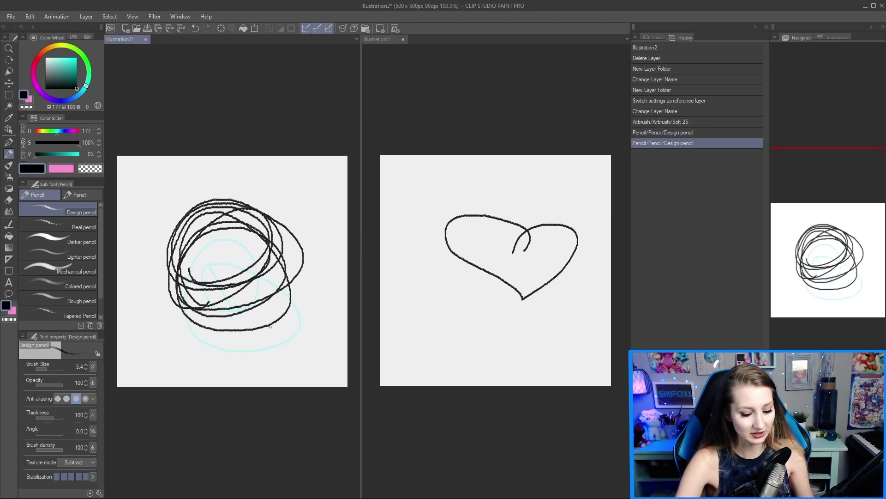
{"action": "mouse_move", "coordinate": [296, 337]}
{"action": "left_mouse_down"}
{"action": "mouse_move", "coordinate": [277, 300]}
{"action": "mouse_move", "coordinate": [314, 295]}
{"action": "mouse_move", "coordinate": [276, 286]}
{"action": "left_mouse_up"}
{"action": "left_click", "coordinate": [554, 344]}
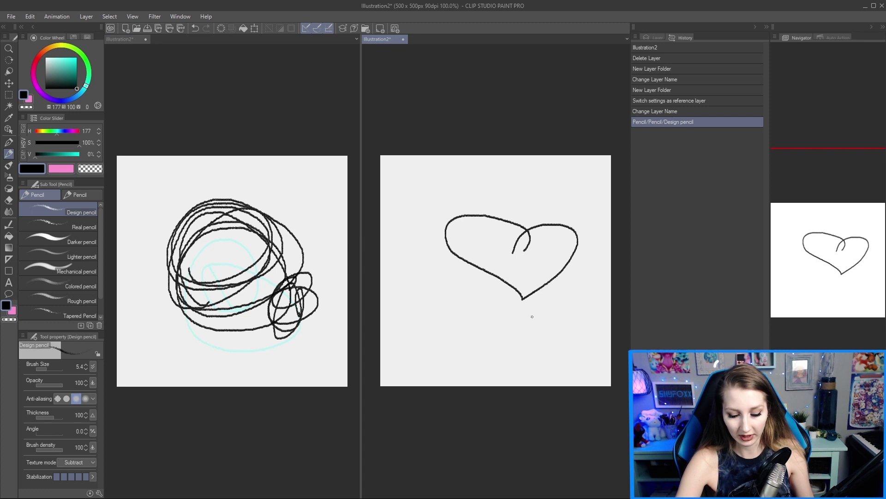
{"action": "mouse_move", "coordinate": [531, 310]}
{"action": "left_mouse_down"}
{"action": "mouse_move", "coordinate": [563, 309]}
{"action": "mouse_move", "coordinate": [529, 319]}
{"action": "left_mouse_up"}
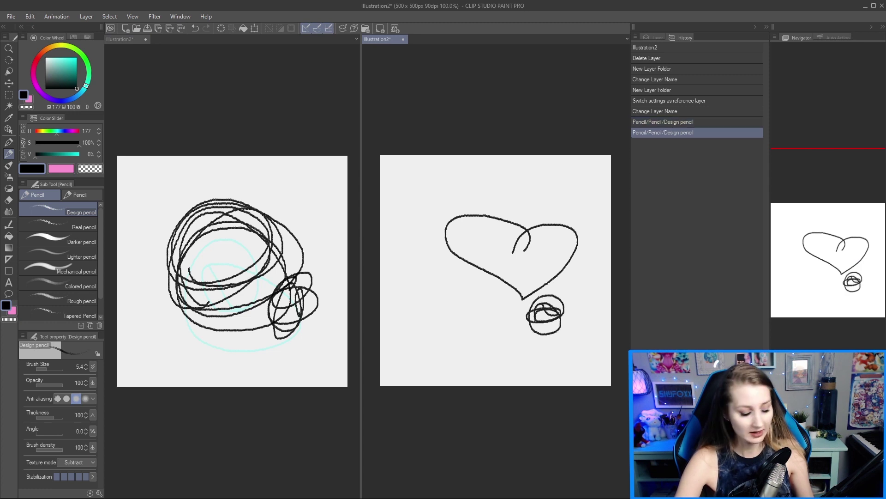
{"action": "left_click", "coordinate": [266, 246]}
{"action": "left_click", "coordinate": [524, 272]}
{"action": "left_click_drag", "start_coordinate": [523, 272], "coordinate": [521, 262]}
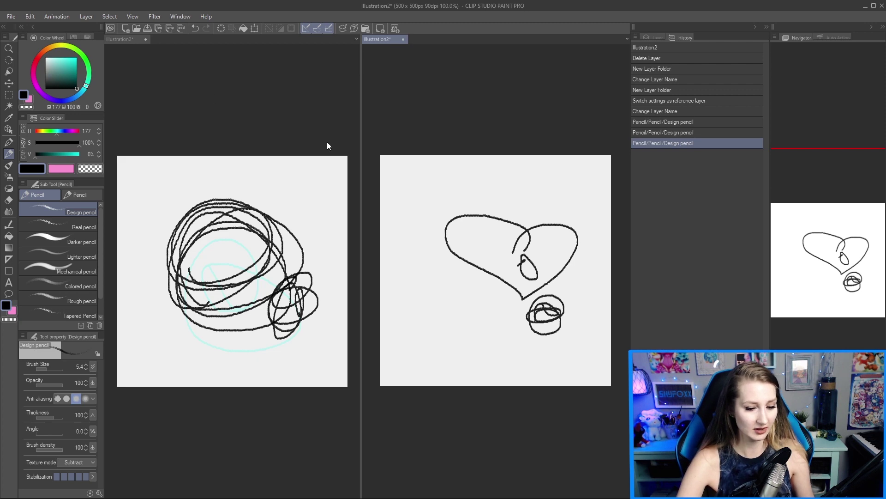
{"action": "mouse_move", "coordinate": [383, 39]}
{"action": "left_mouse_down"}
{"action": "mouse_move", "coordinate": [388, 74]}
{"action": "mouse_move", "coordinate": [417, 25]}
{"action": "mouse_move", "coordinate": [466, 149]}
{"action": "mouse_move", "coordinate": [172, 14]}
{"action": "mouse_move", "coordinate": [757, 27]}
{"action": "mouse_move", "coordinate": [217, 56]}
{"action": "mouse_move", "coordinate": [457, 88]}
{"action": "mouse_move", "coordinate": [277, 83]}
{"action": "mouse_move", "coordinate": [385, 56]}
{"action": "left_mouse_up"}
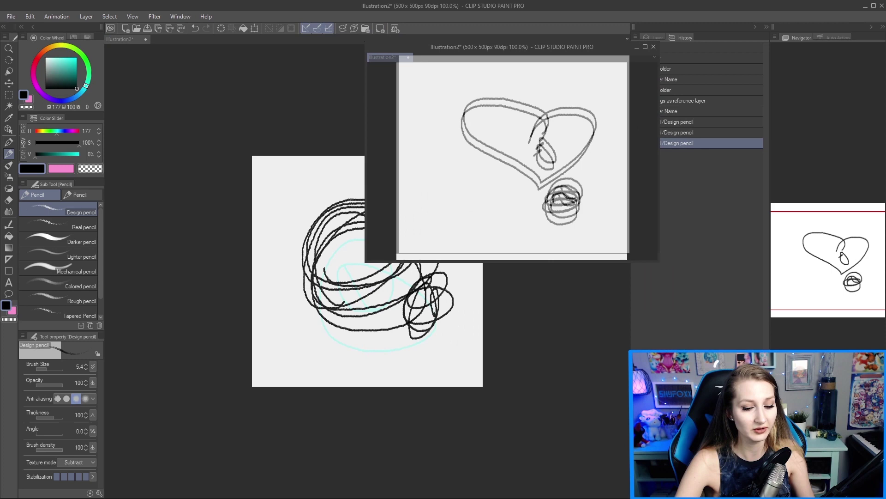
Hide the floating heart window and dock it back as a second tab
{"action": "left_click", "coordinate": [653, 47]}
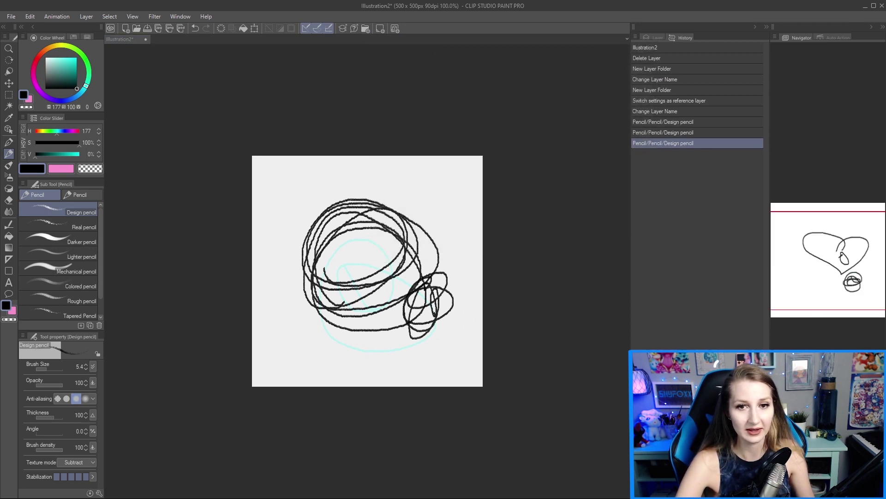
{"action": "mouse_move", "coordinate": [461, 198]}
{"action": "left_mouse_down"}
{"action": "mouse_move", "coordinate": [338, 155]}
{"action": "mouse_move", "coordinate": [373, 141]}
{"action": "left_mouse_up"}
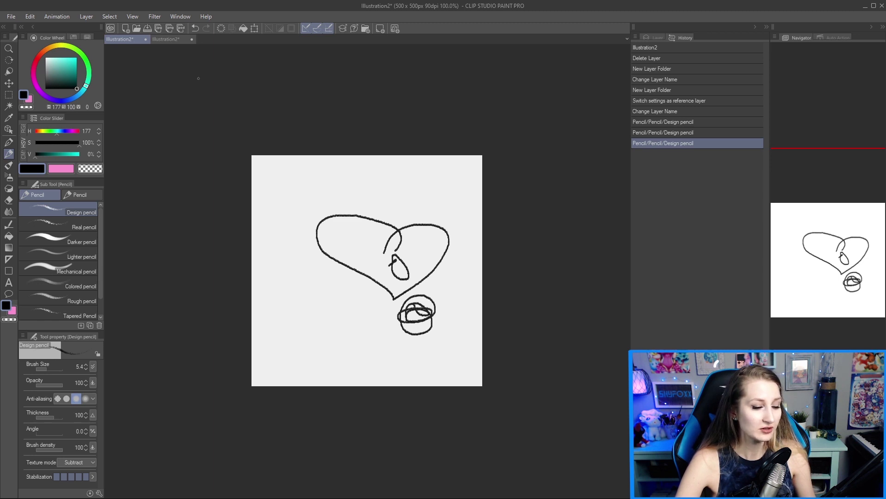
Close the heart and scribble canvases without saving
{"action": "left_click", "coordinate": [192, 39]}
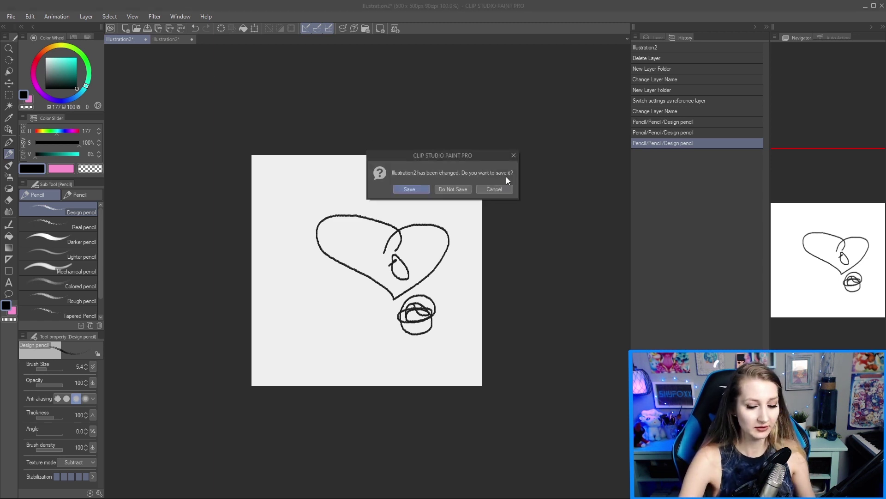
{"action": "left_click", "coordinate": [453, 188]}
{"action": "key", "text": "ctrl+w"}
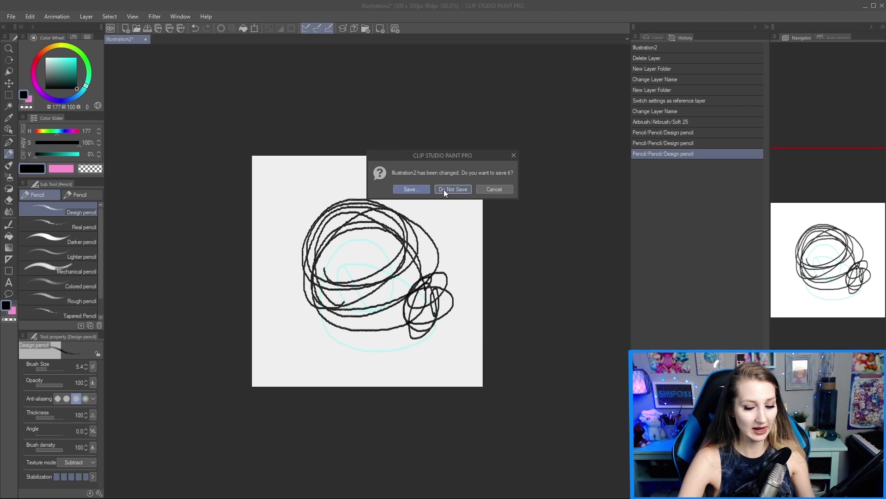
{"action": "left_click", "coordinate": [444, 190]}
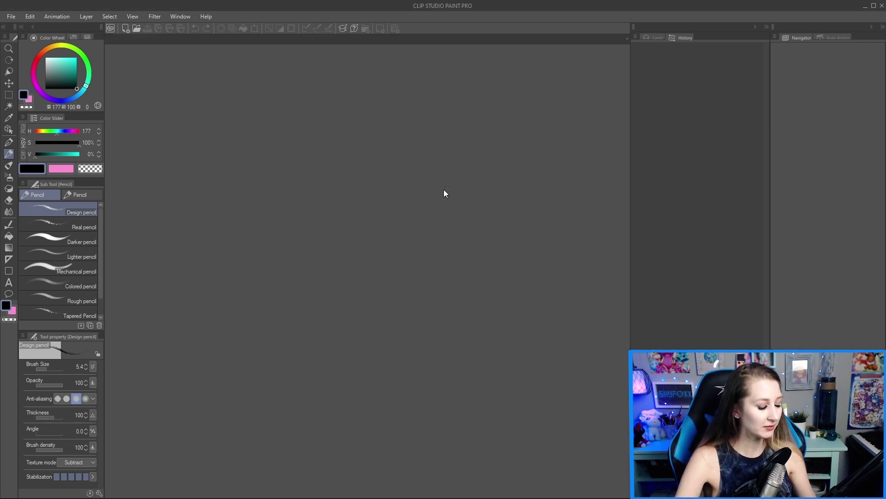
Start a new canvas from the File menu and move the New dialog higher
{"action": "left_click", "coordinate": [15, 16]}
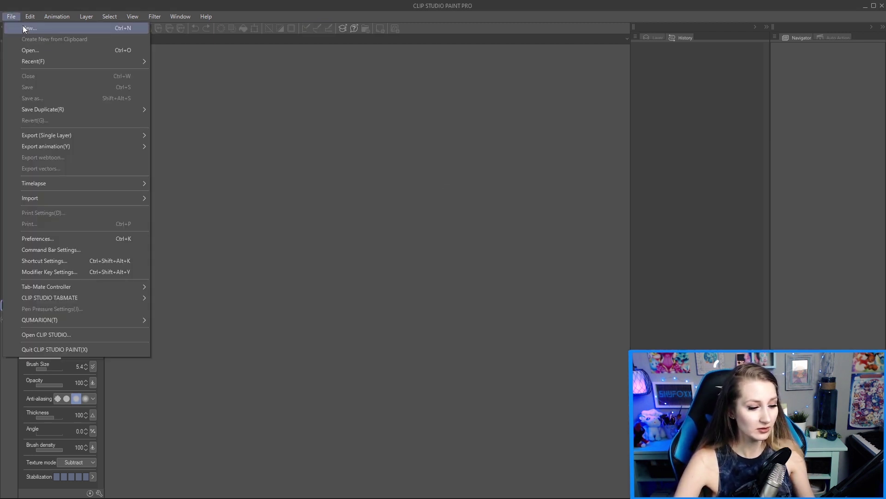
{"action": "left_click", "coordinate": [23, 26]}
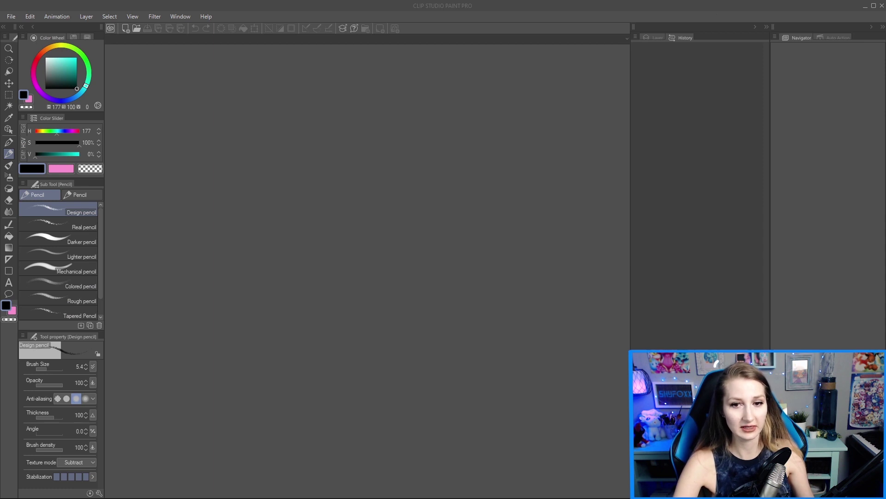
{"action": "left_click_drag", "start_coordinate": [462, 136], "coordinate": [462, 111]}
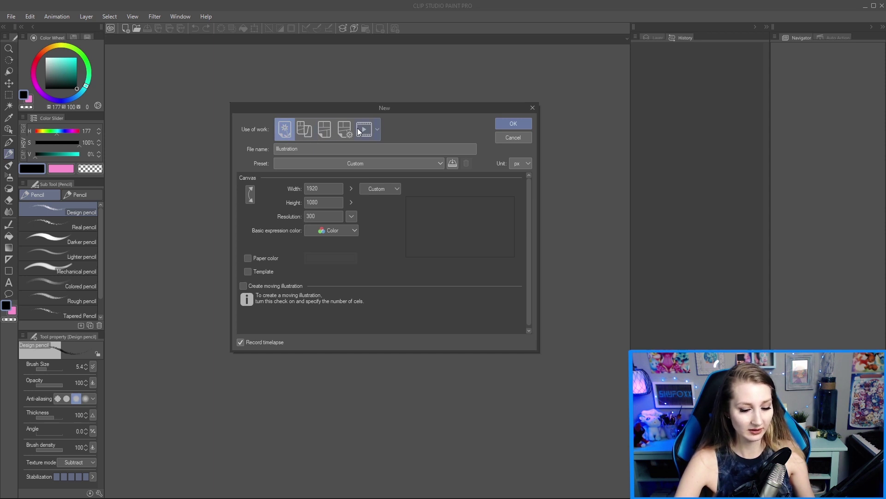
Choose the Illustration type, keep the Custom size preset, and enter 90 as the resolution
{"action": "left_click", "coordinate": [283, 130]}
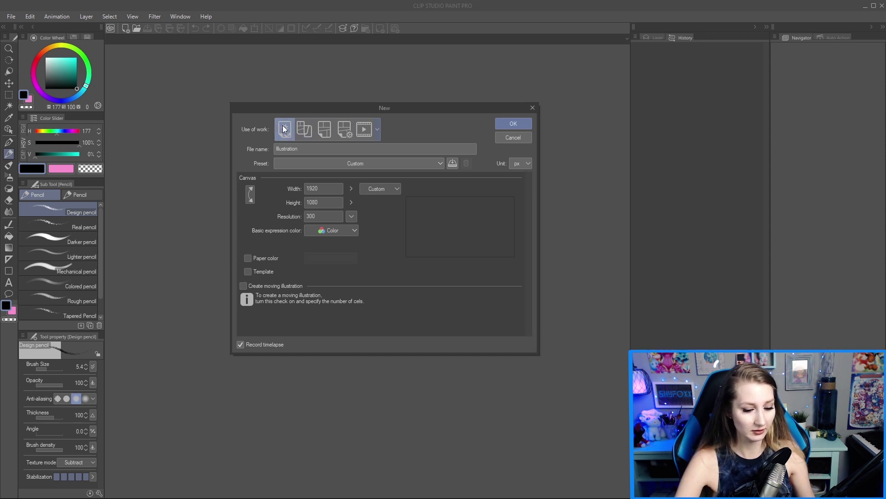
{"action": "left_click", "coordinate": [323, 190]}
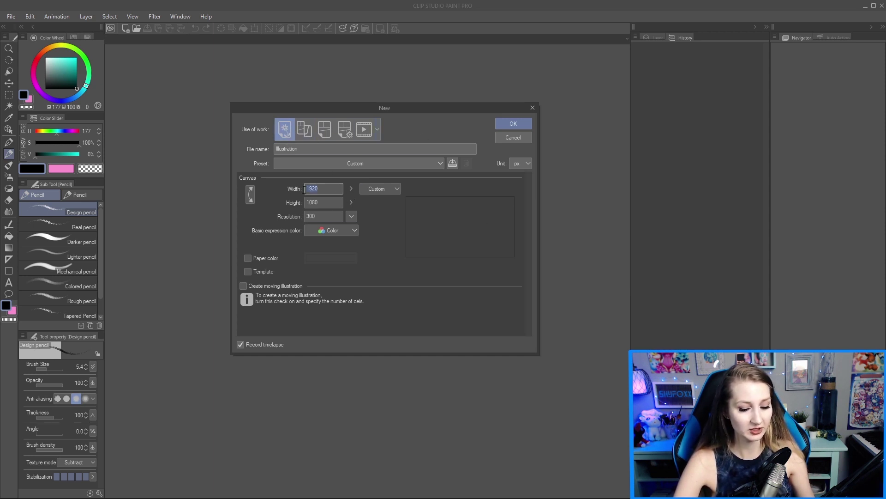
{"action": "left_click", "coordinate": [304, 202]}
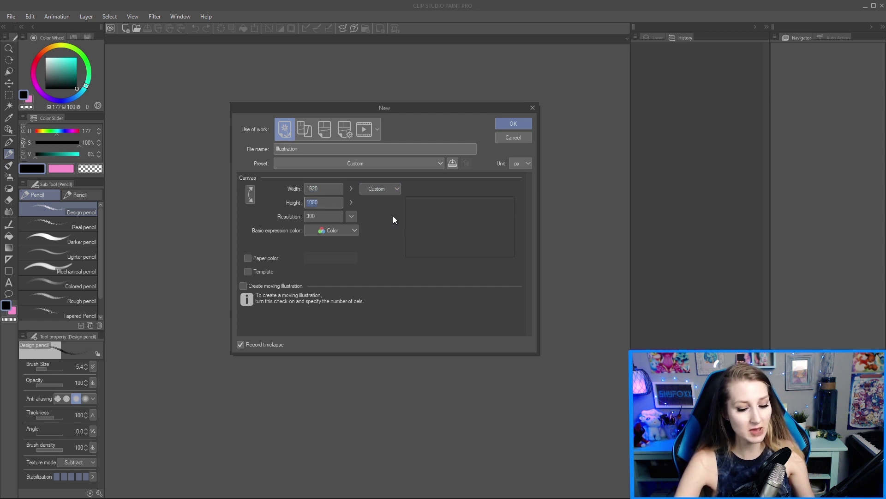
{"action": "left_click", "coordinate": [391, 190]}
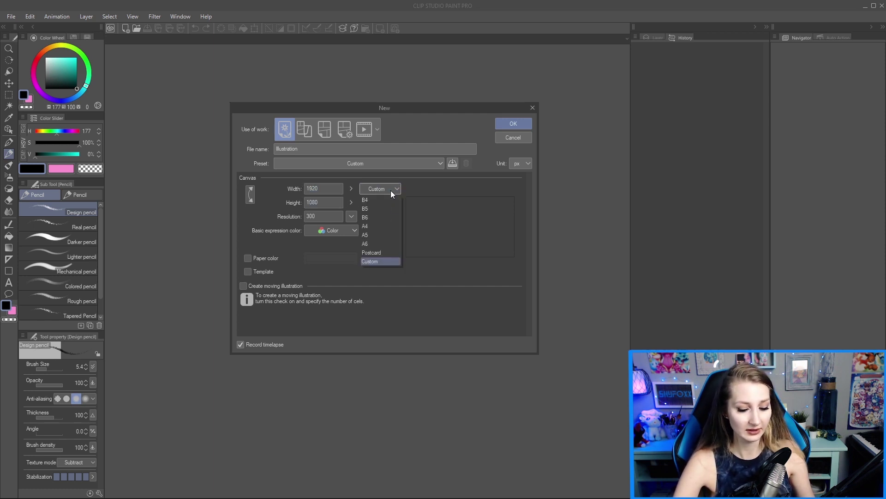
{"action": "left_click", "coordinate": [390, 190]}
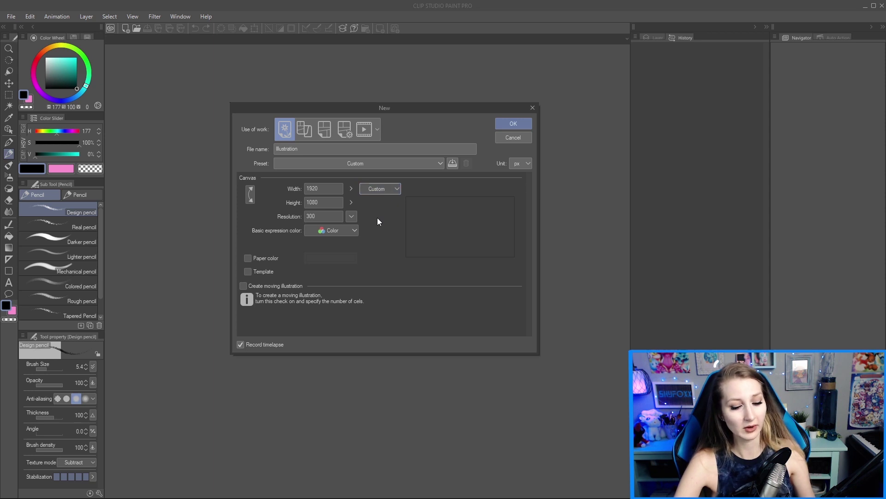
{"action": "key", "text": "shift+Tab"}
{"action": "key", "text": "Tab"}
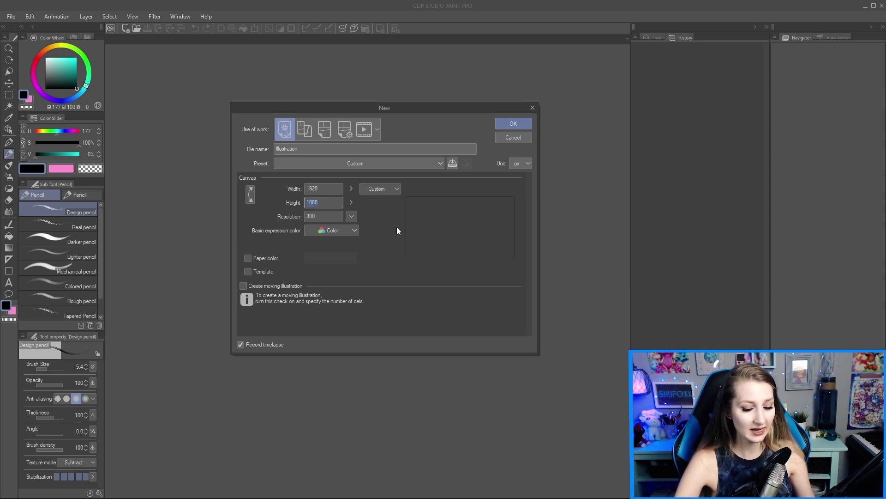
{"action": "left_click", "coordinate": [333, 221]}
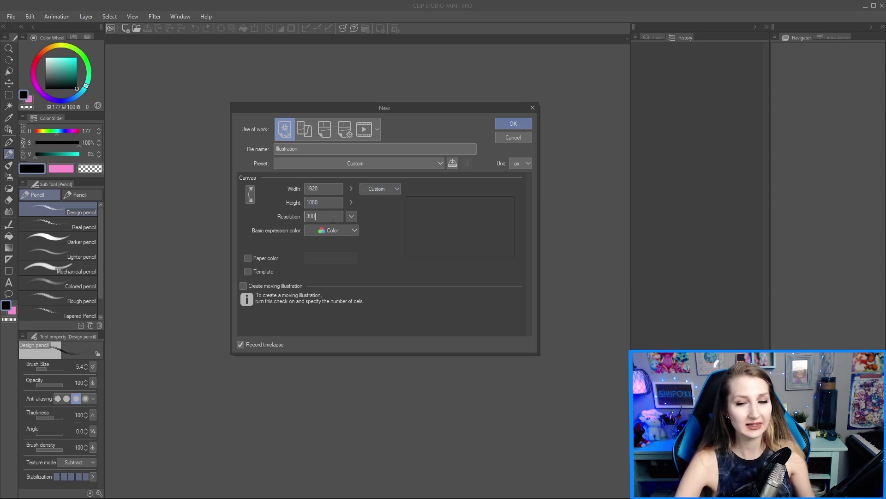
{"action": "left_click_drag", "start_coordinate": [333, 219], "coordinate": [294, 219]}
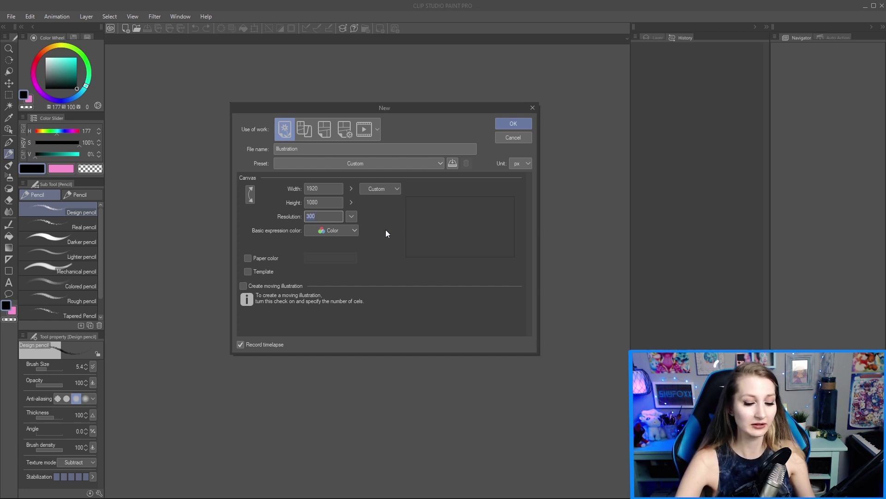
{"action": "type", "text": "90"}
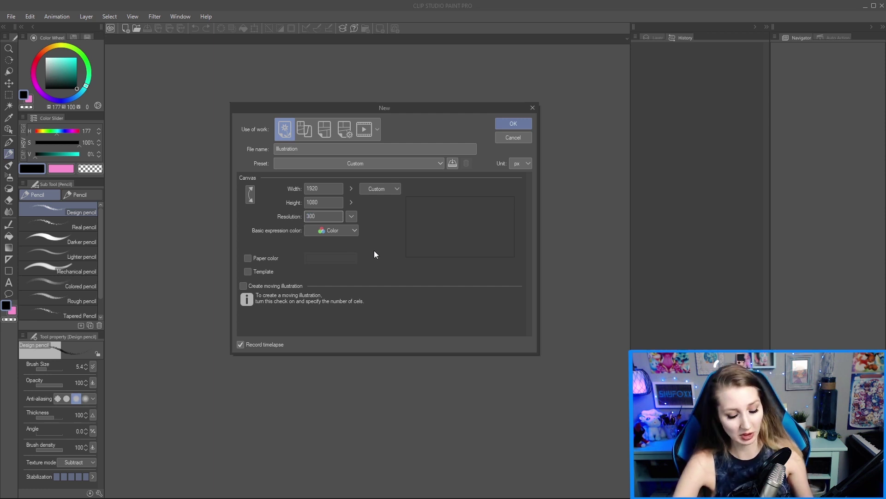
Recheck the Custom preset and change the canvas size unit from px to cm
{"action": "left_click", "coordinate": [334, 191]}
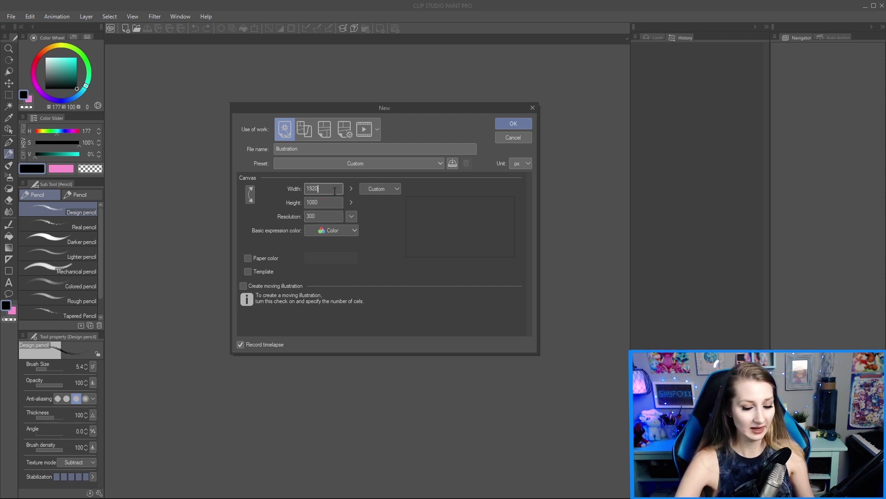
{"action": "left_click", "coordinate": [390, 188]}
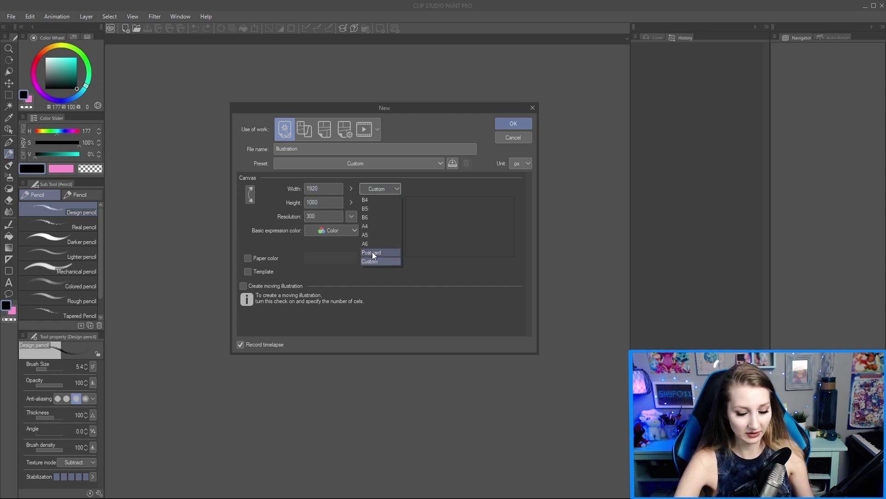
{"action": "left_click", "coordinate": [398, 260]}
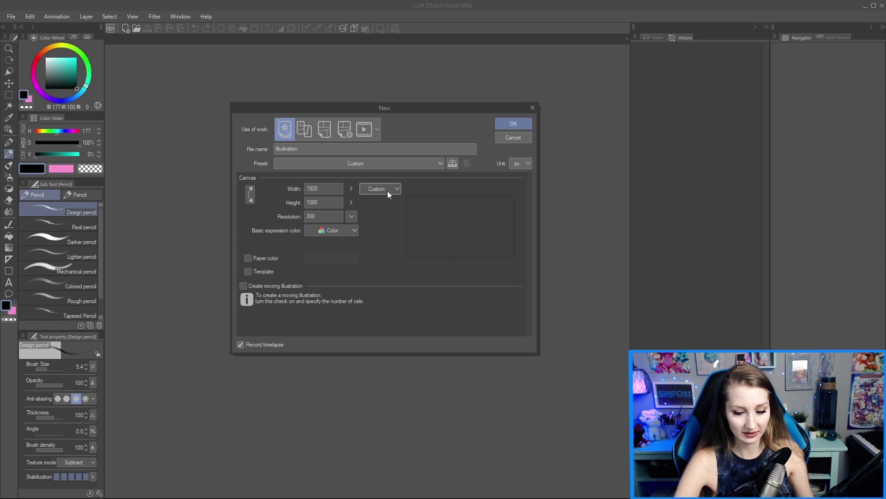
{"action": "left_click", "coordinate": [528, 163]}
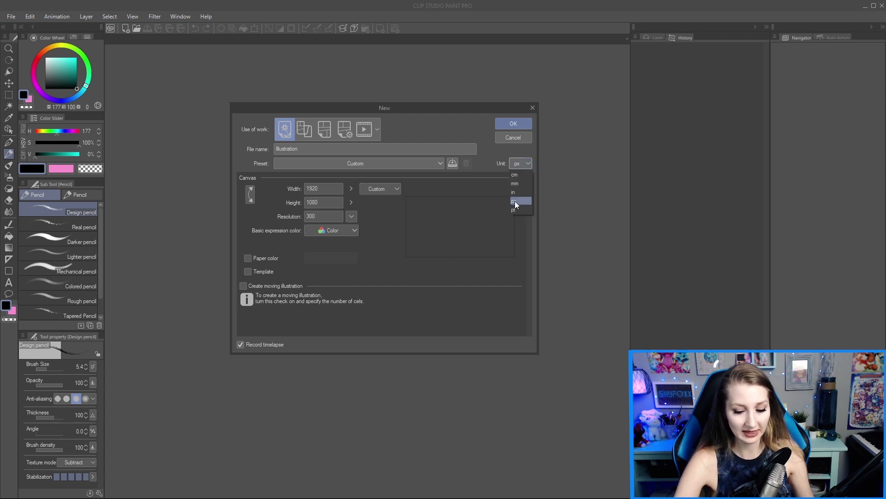
{"action": "left_click", "coordinate": [514, 201]}
{"action": "left_click", "coordinate": [521, 163]}
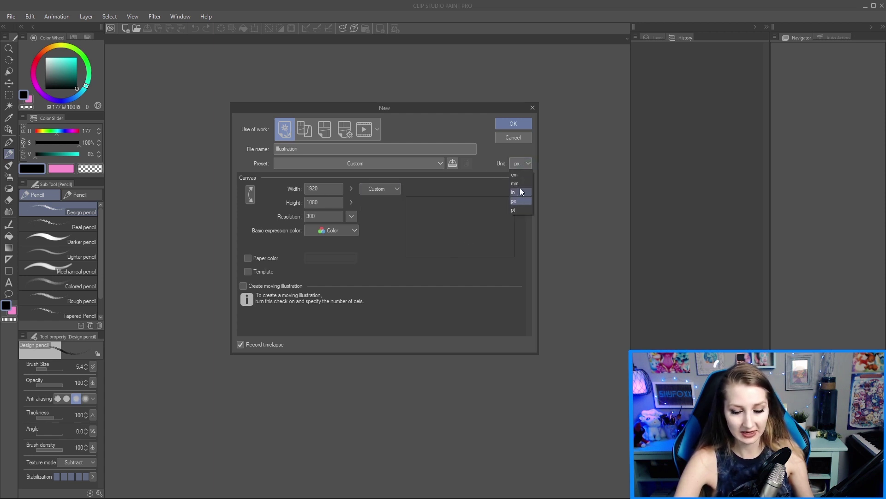
{"action": "left_click", "coordinate": [517, 199]}
{"action": "left_click", "coordinate": [521, 164]}
Confirm centimetres and inspect the 16.26 width and 9.14 height values
{"action": "left_click", "coordinate": [514, 175]}
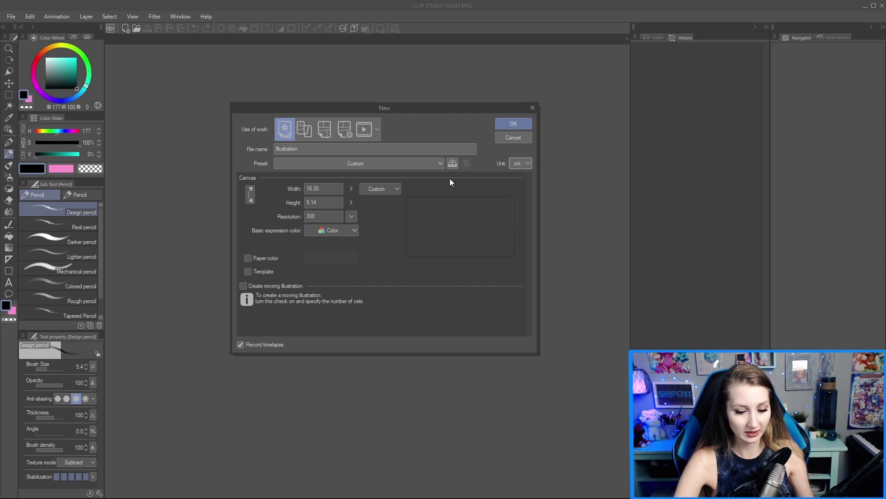
{"action": "left_click", "coordinate": [322, 193]}
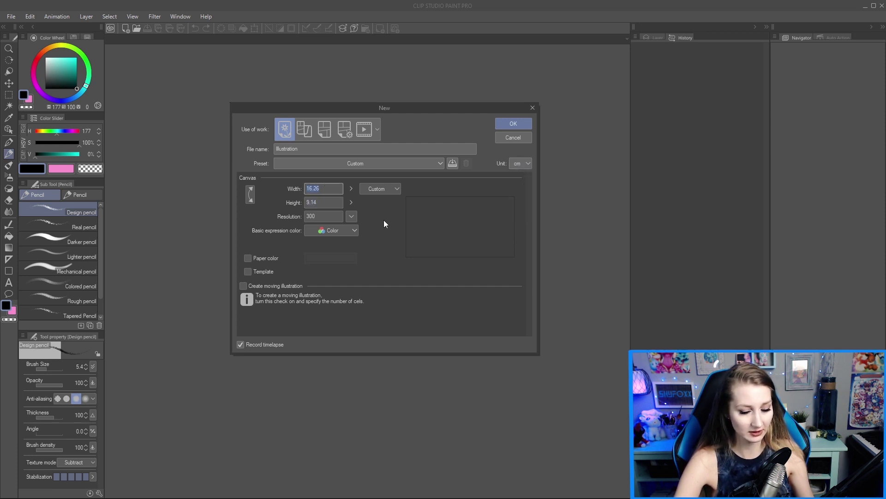
{"action": "left_click", "coordinate": [329, 202]}
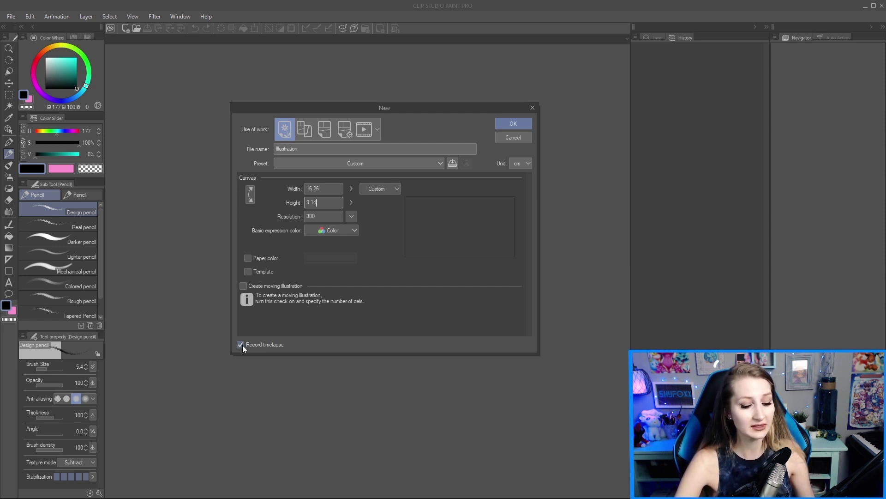
Cancel the New dialog and review File > Timelapse's Record and Export timelapse options
{"action": "left_click", "coordinate": [516, 137]}
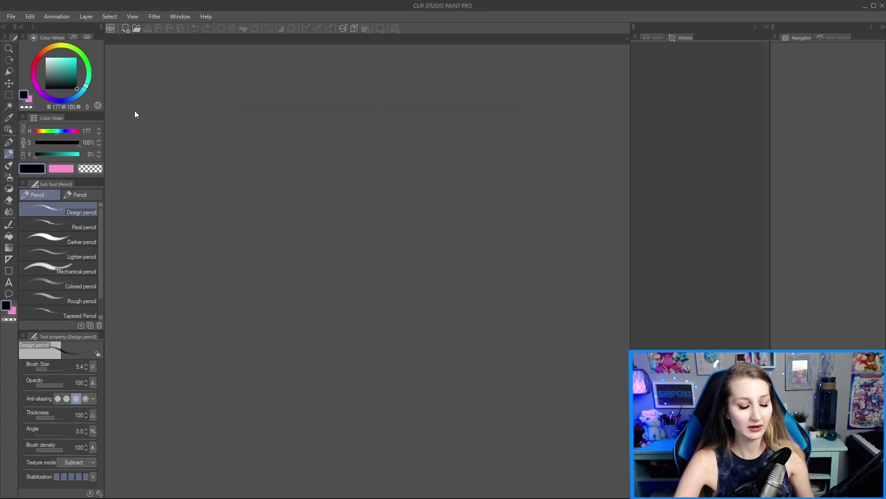
{"action": "left_click", "coordinate": [29, 16]}
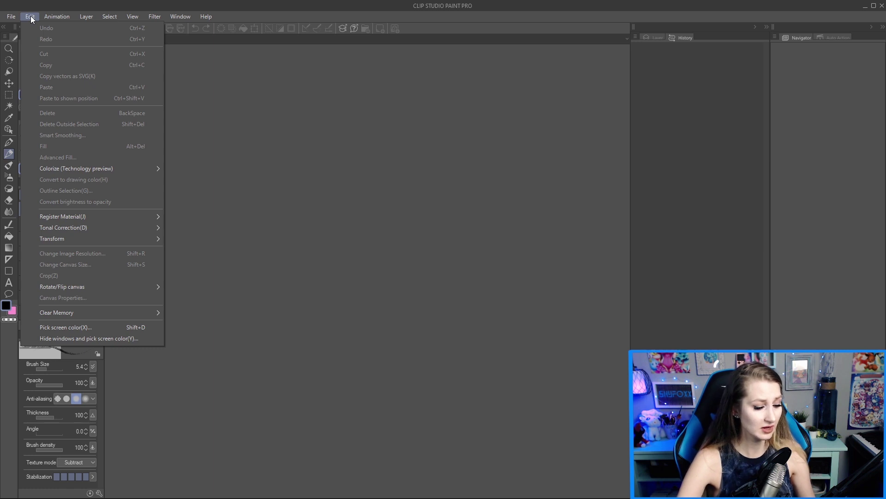
{"action": "mouse_move", "coordinate": [13, 20]}
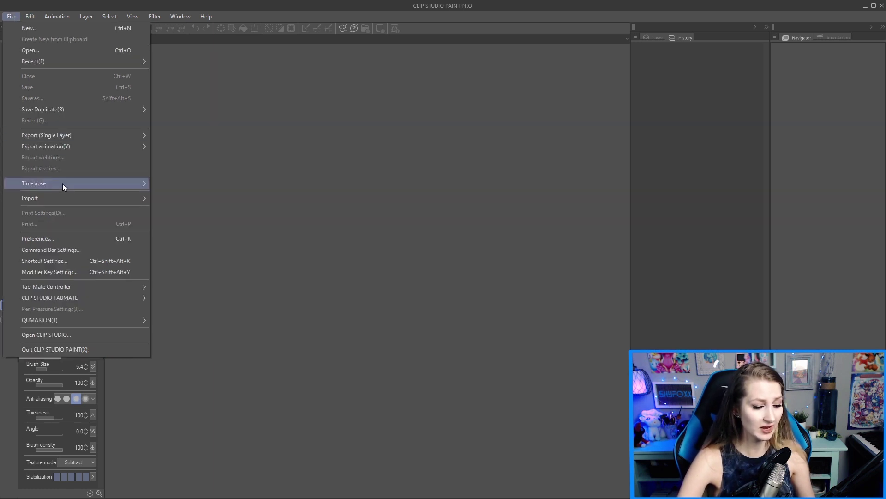
{"action": "mouse_move", "coordinate": [66, 186]}
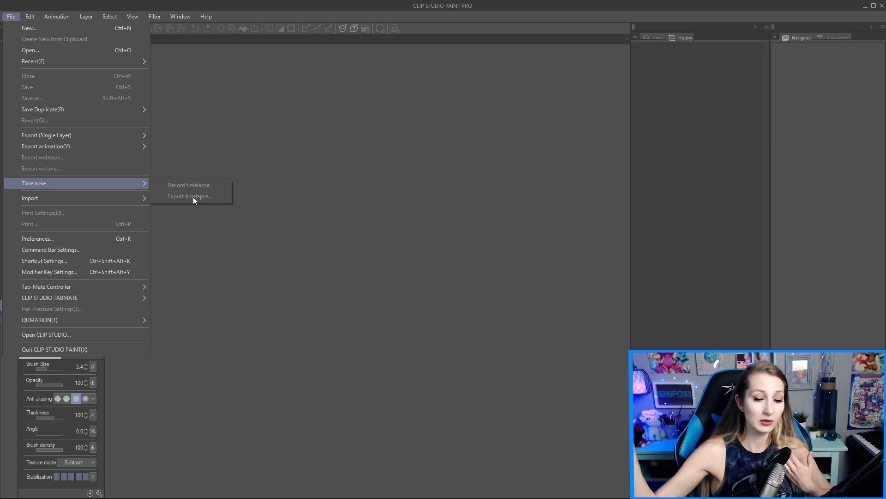
{"action": "left_click", "coordinate": [367, 174]}
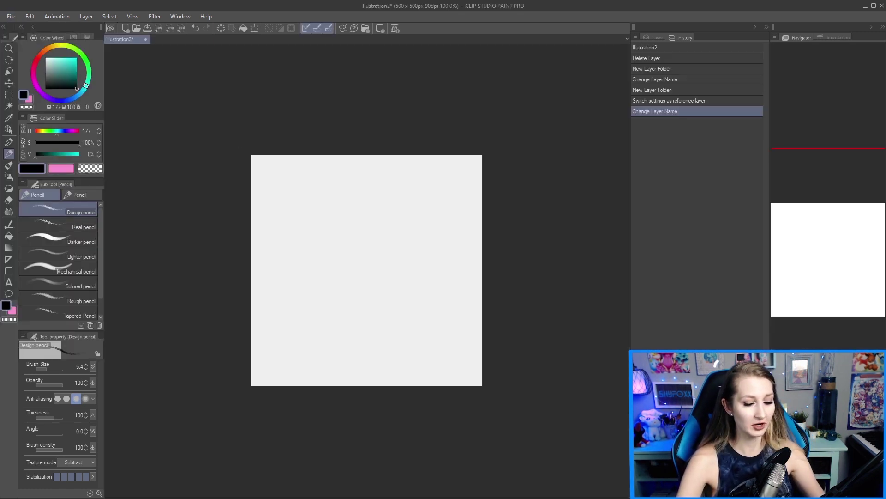
Swap History for the Layer palette, listing the lw and col folders and Layer 1
{"action": "left_click", "coordinate": [657, 38]}
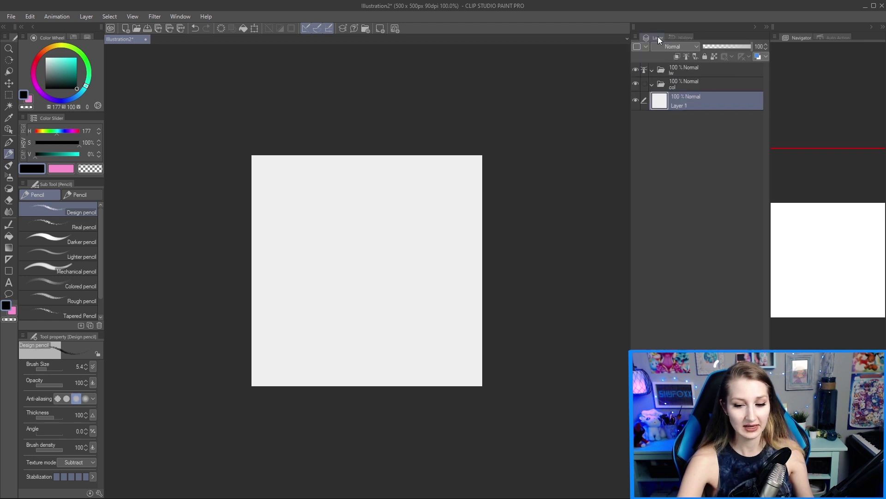
{"action": "scroll", "coordinate": [514, 145], "scroll_direction": "down", "scroll_amount": 1}
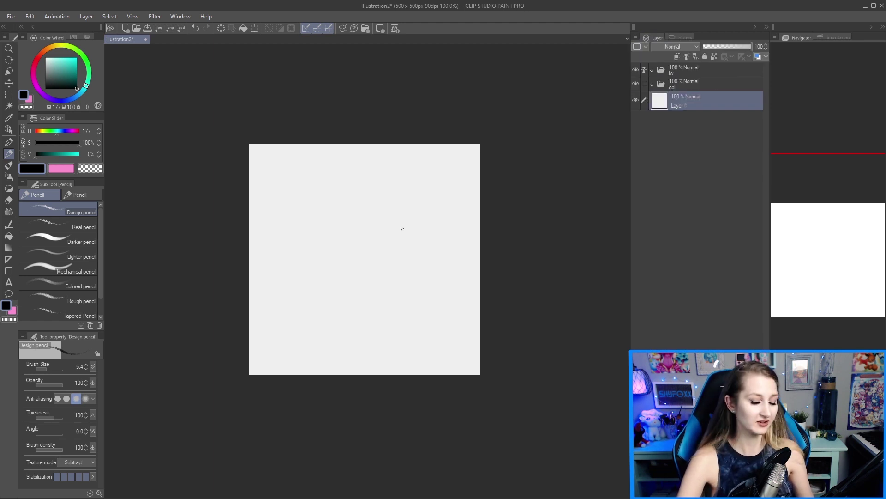